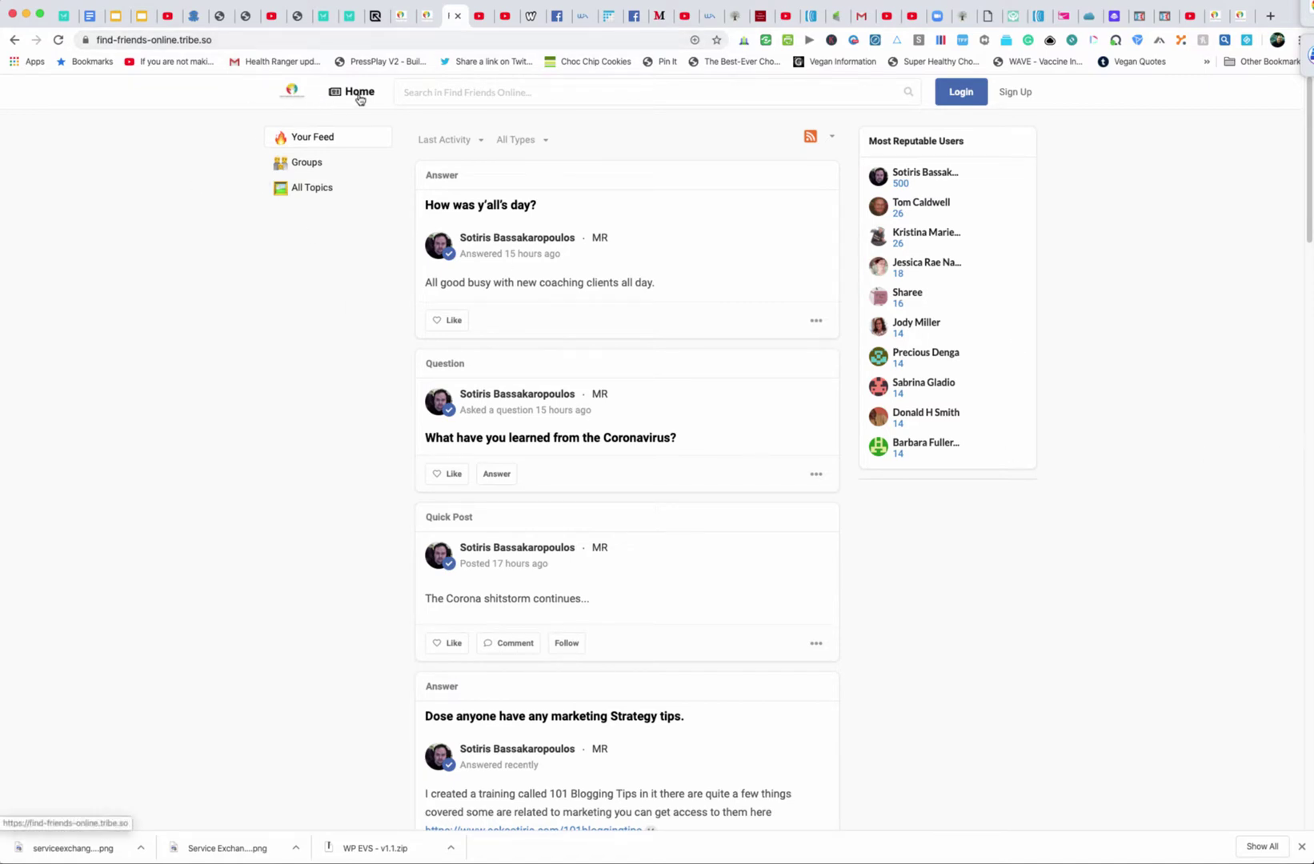
Open the Find Friends Online sign-up form and enter the member's e-mail address
left_click(292, 38)
left_click(293, 35)
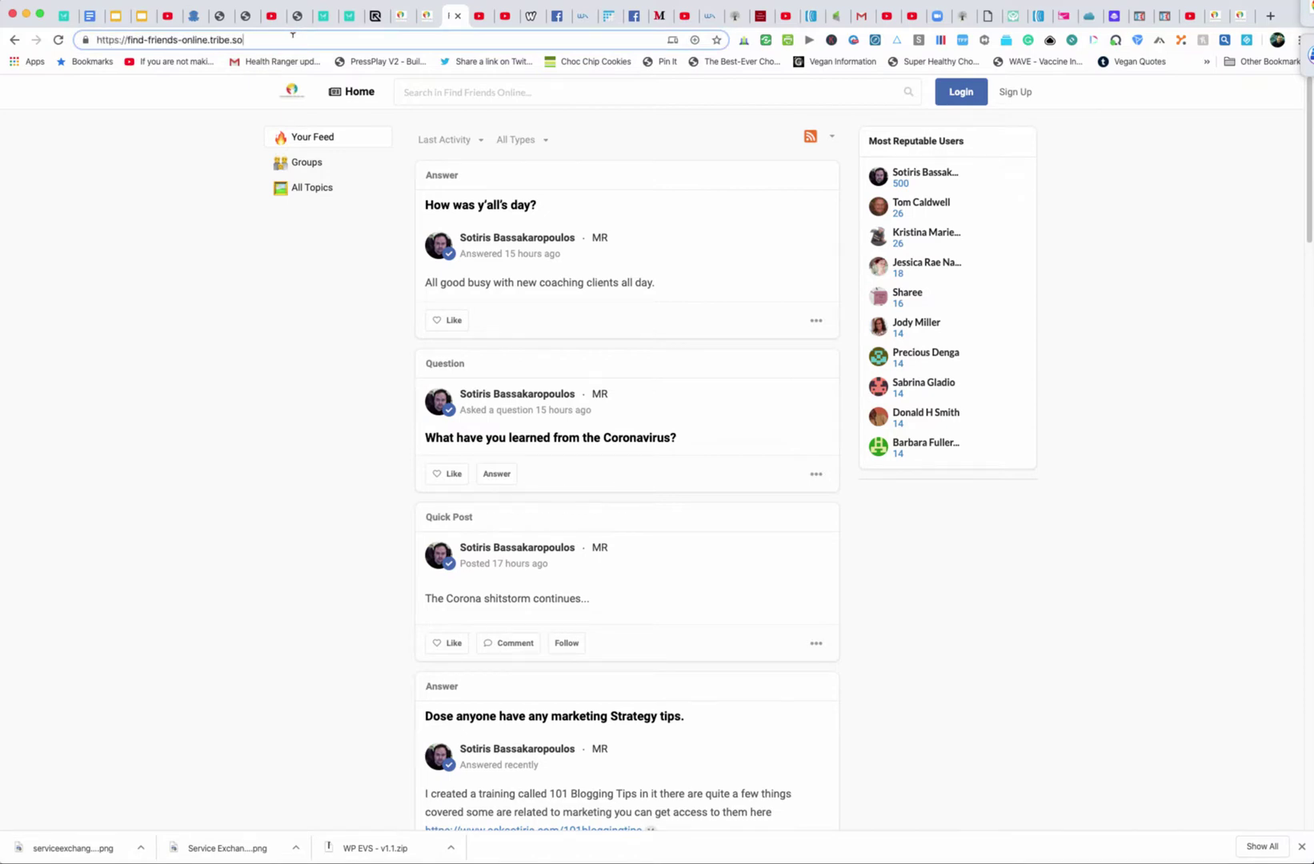
left_click(1015, 93)
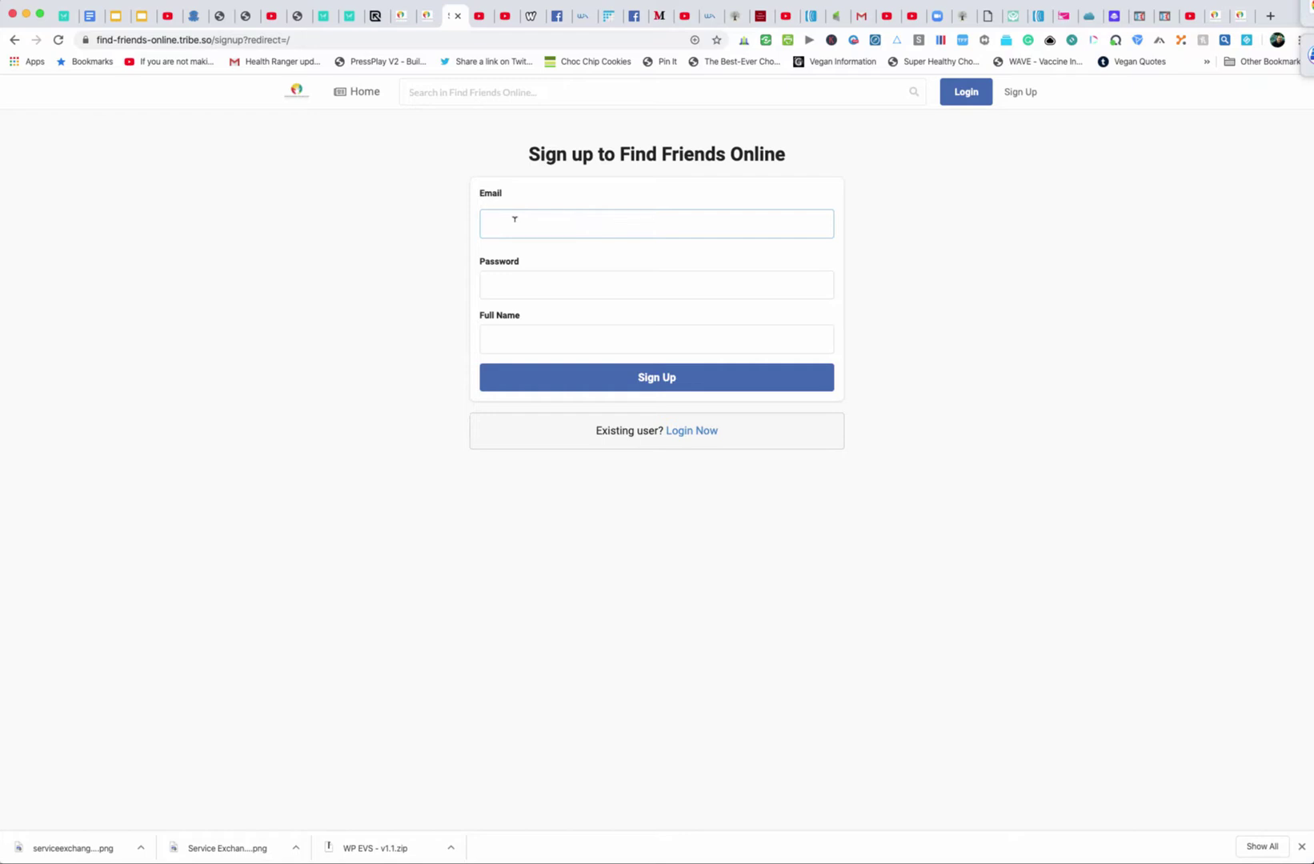
Enter the account password and the member's full name
left_click(533, 285)
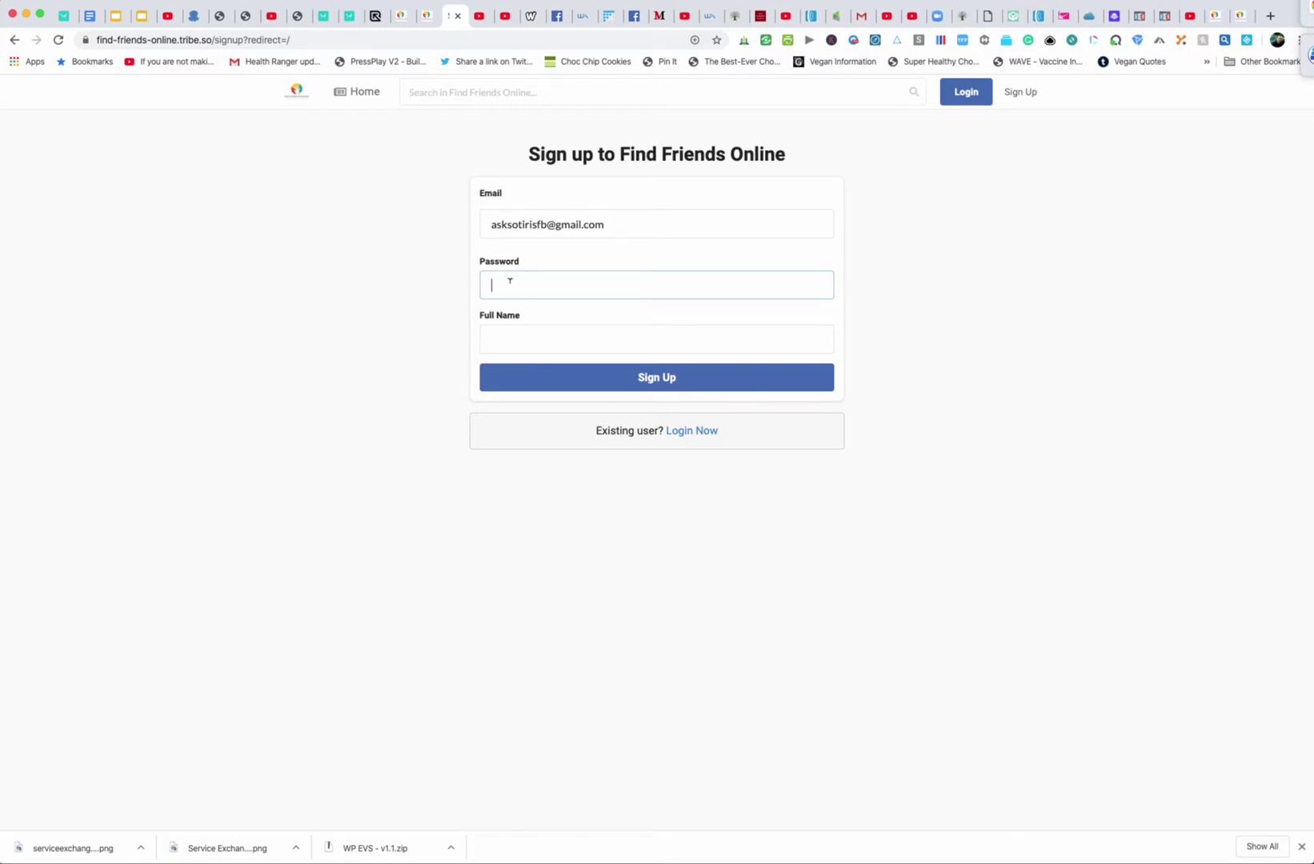
left_click(641, 223)
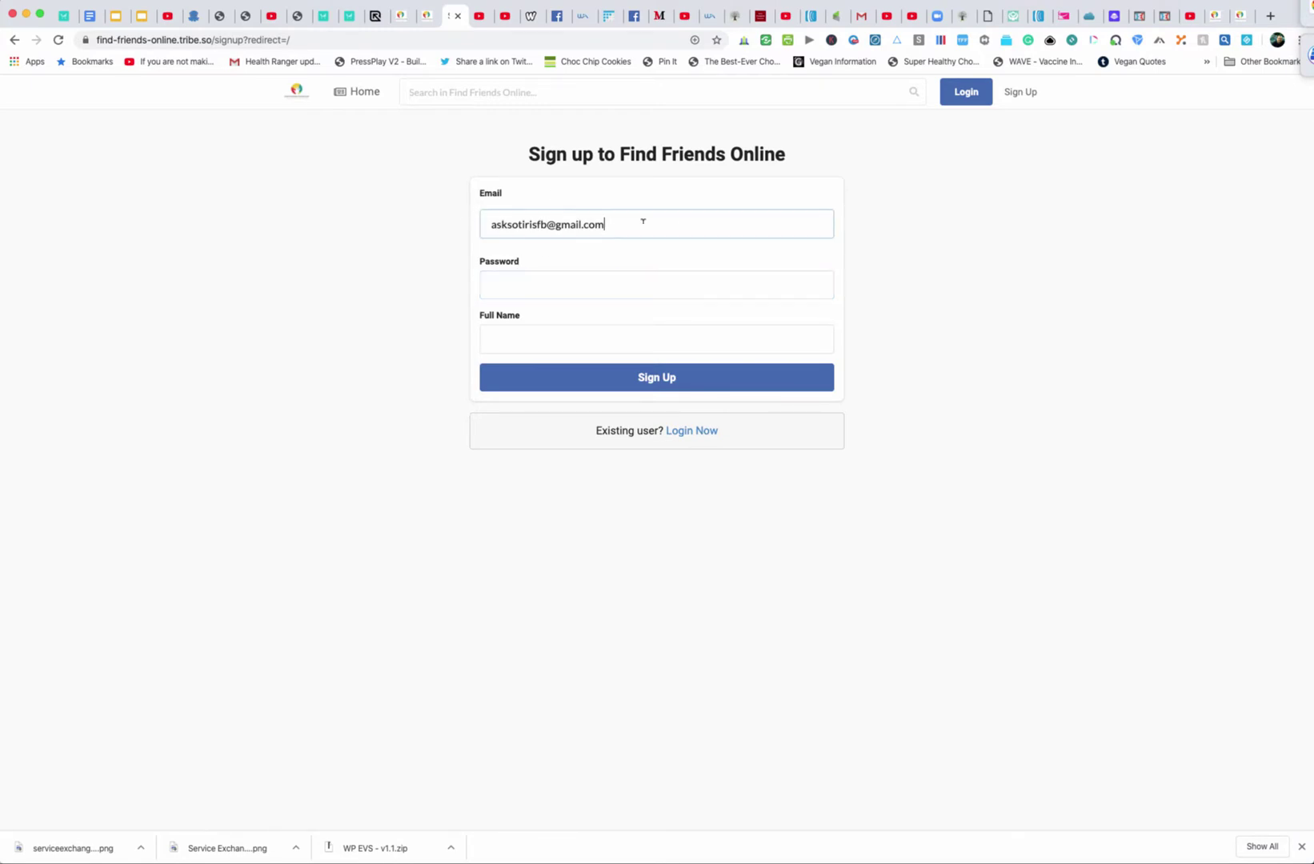
left_click(533, 282)
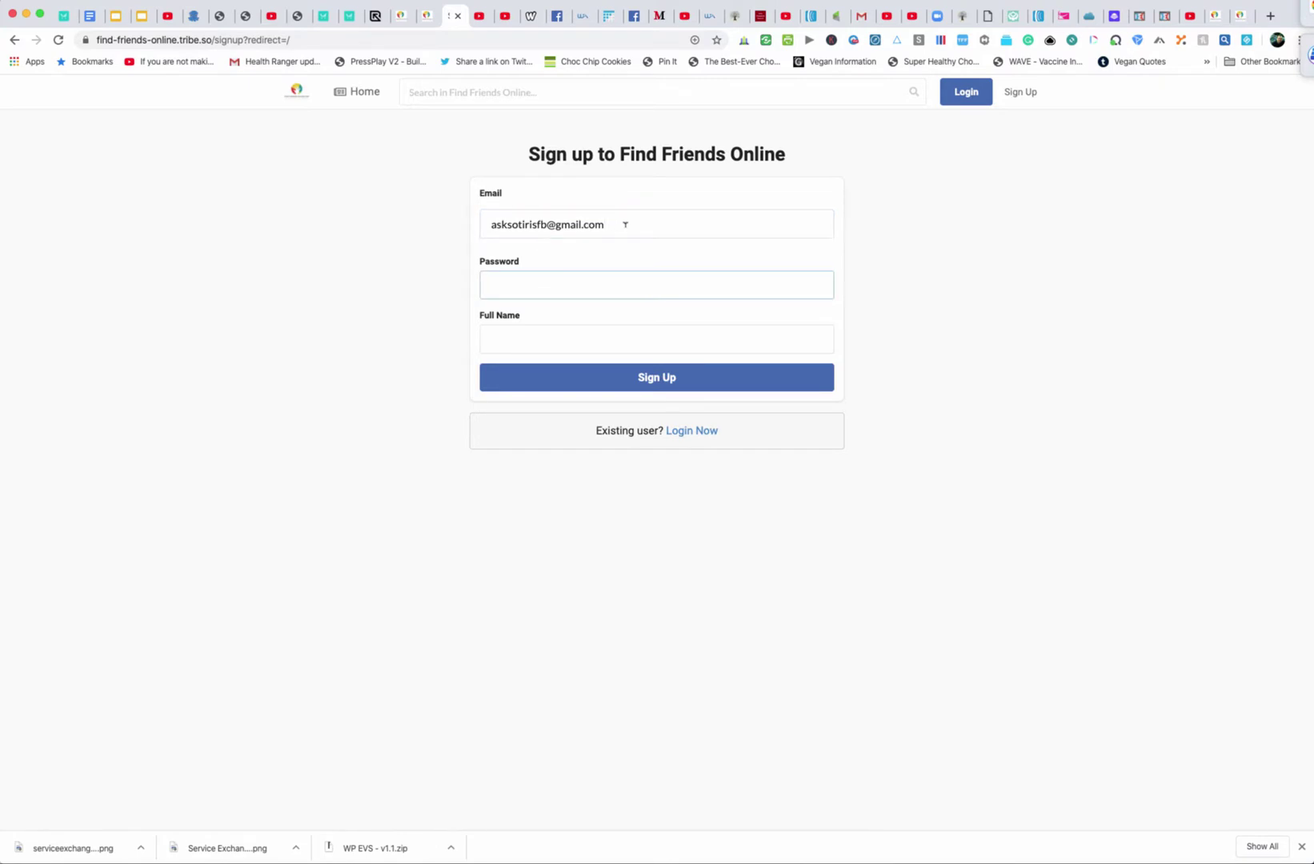
left_click(625, 225)
left_click(555, 277)
type("a•••••••••")
left_click(590, 342)
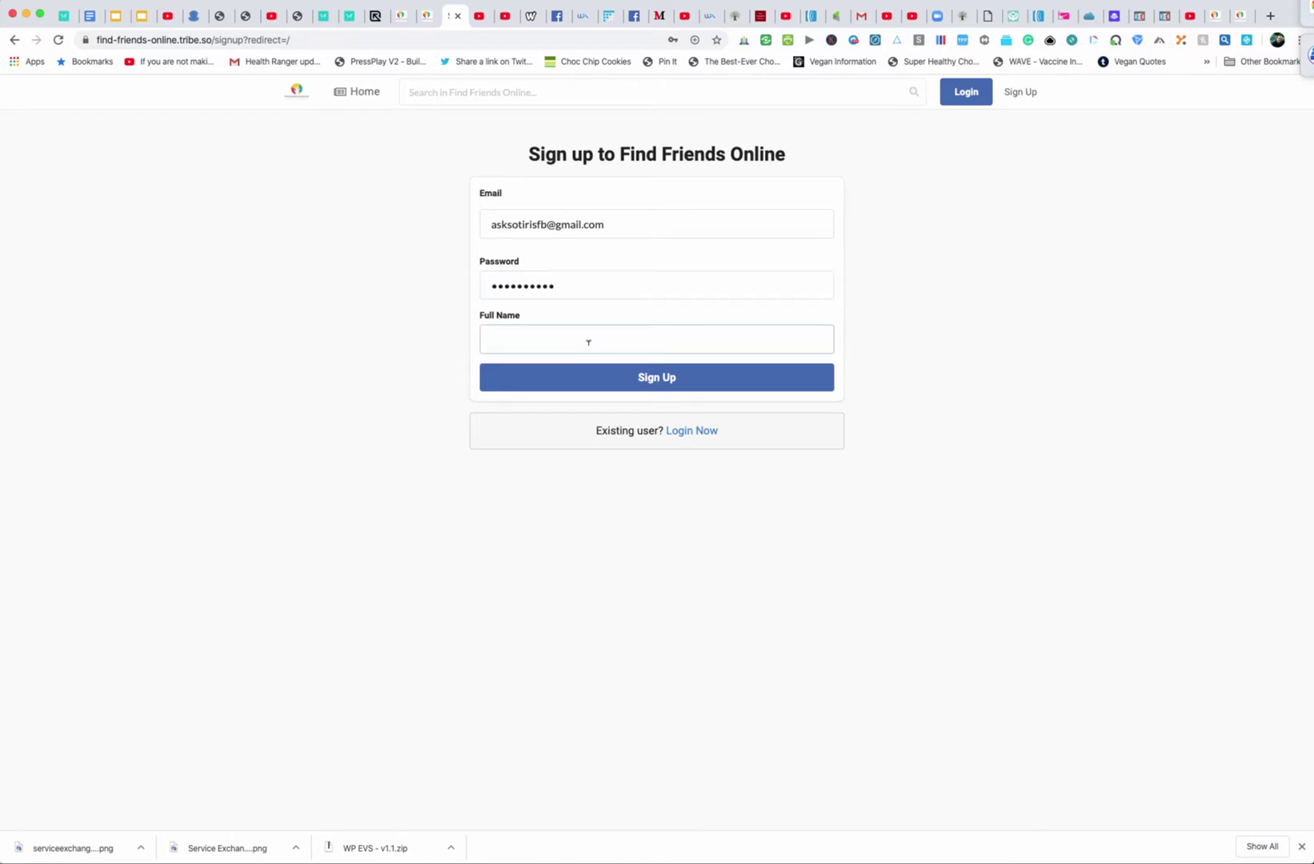
Create the account, dismiss the browser's save-password offer, and open the Groups page
left_click(657, 376)
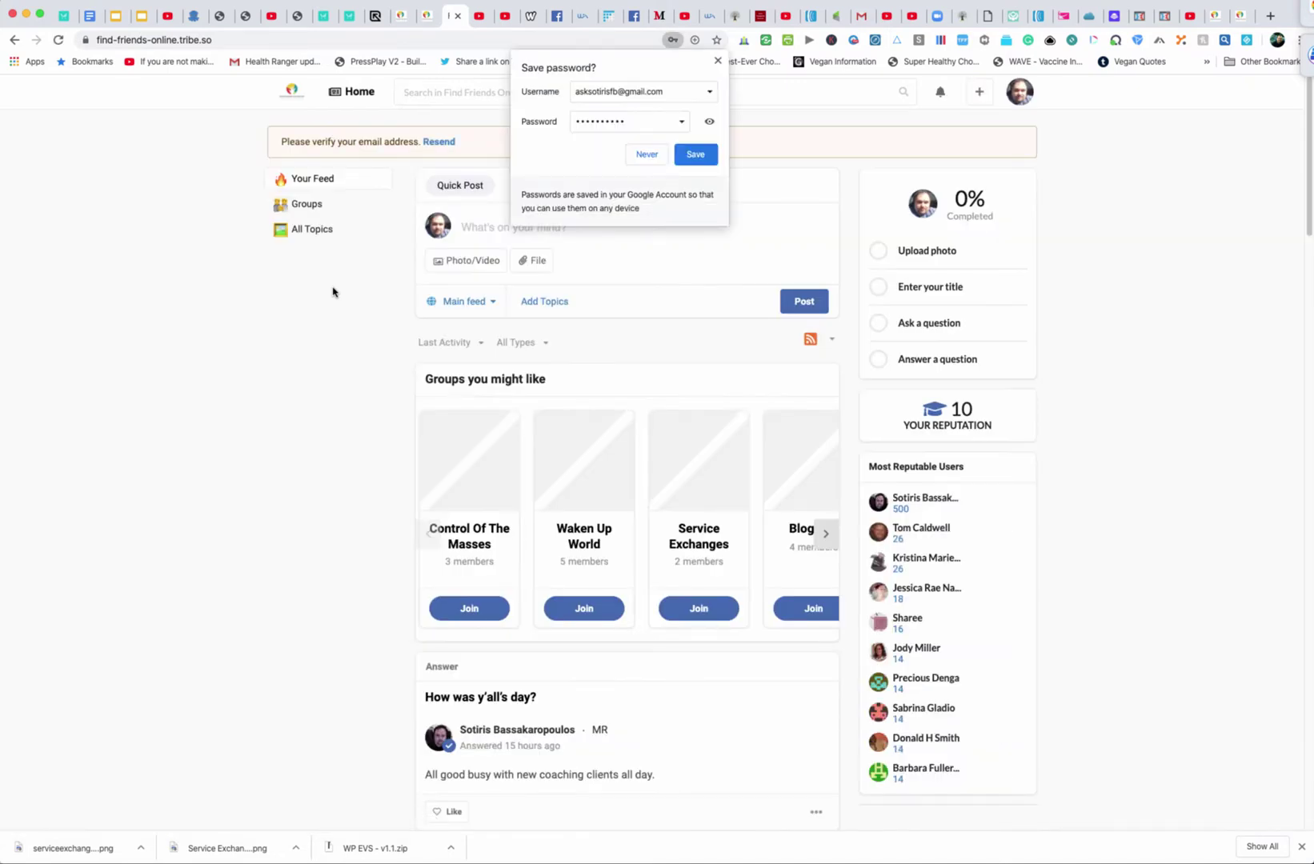
left_click(718, 61)
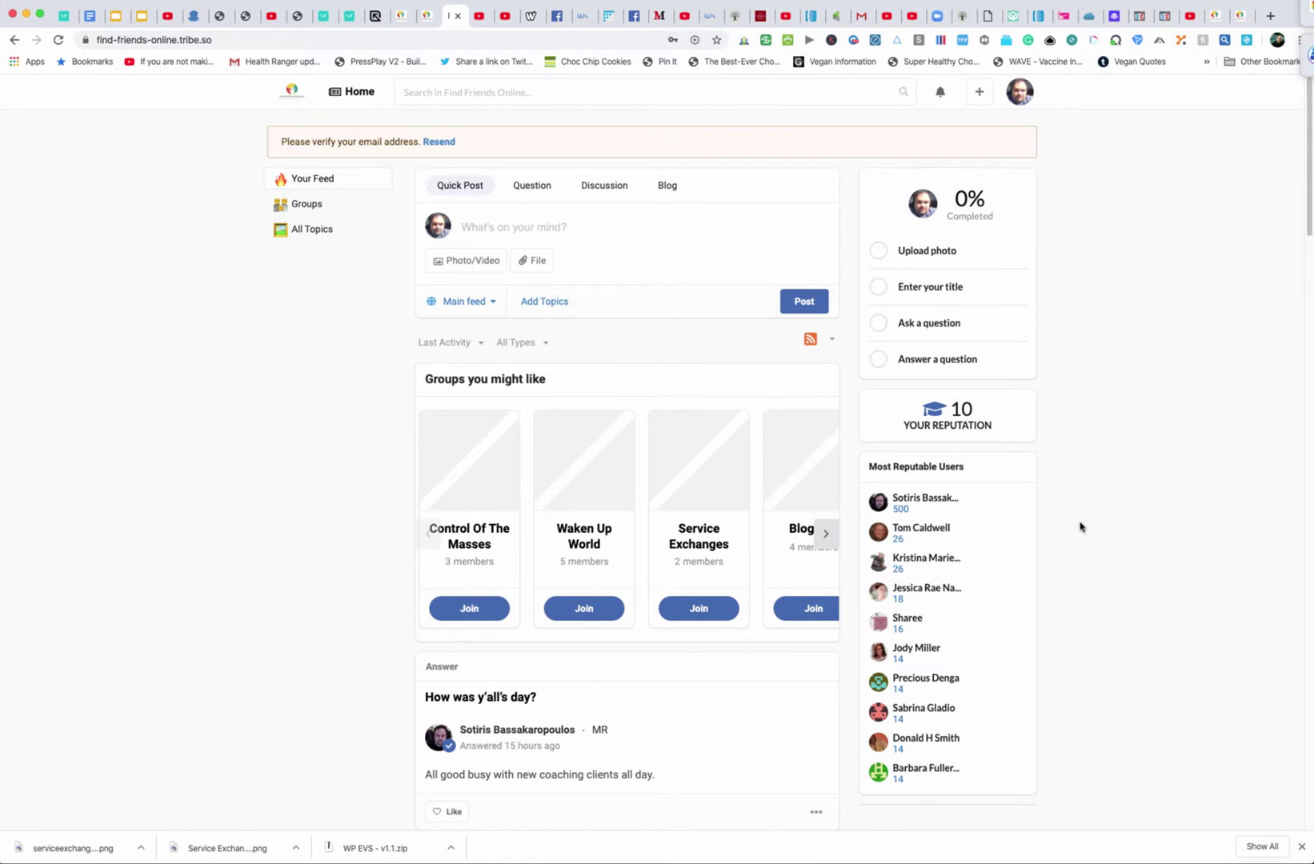
scroll(1080, 527, "down", 1)
scroll(1080, 527, "up", 1)
left_click(308, 204)
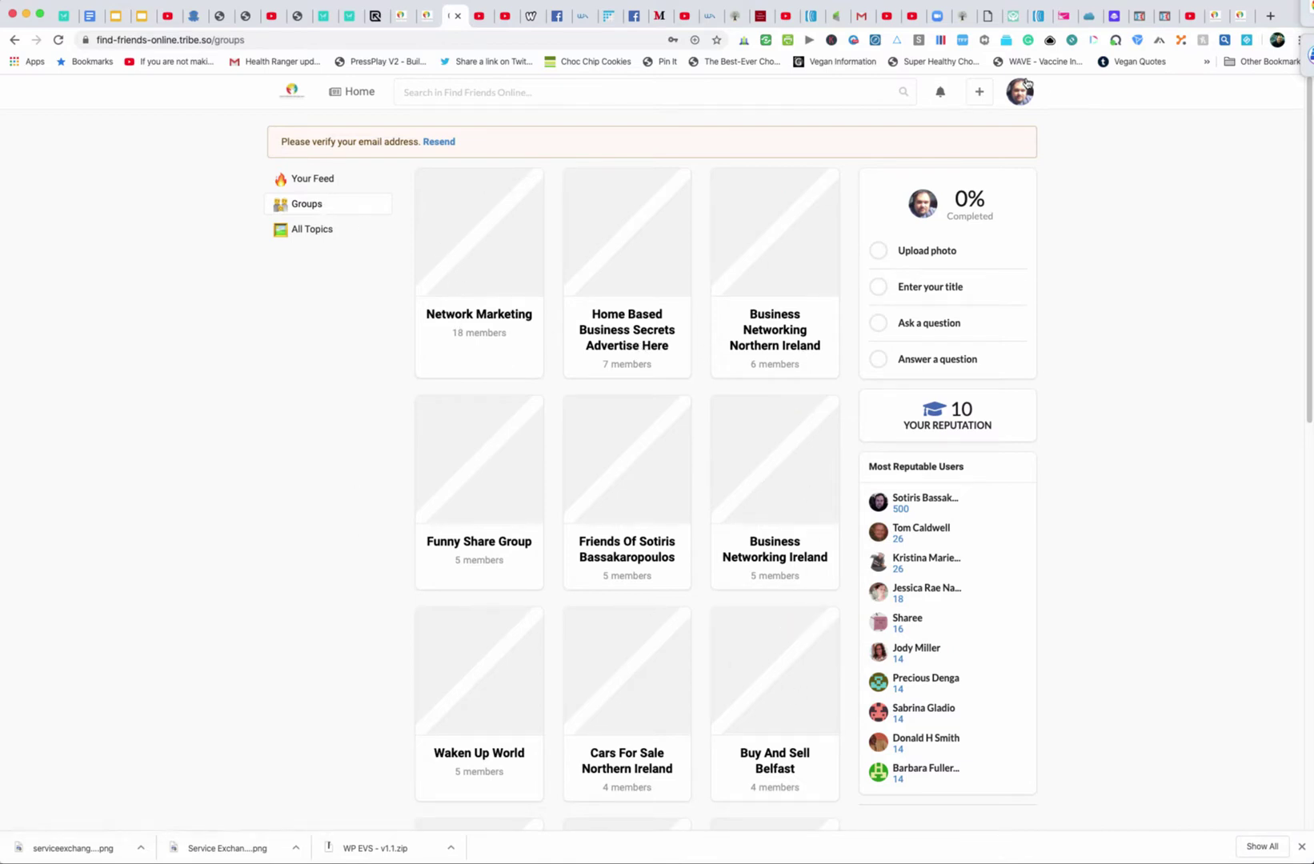
left_click(981, 94)
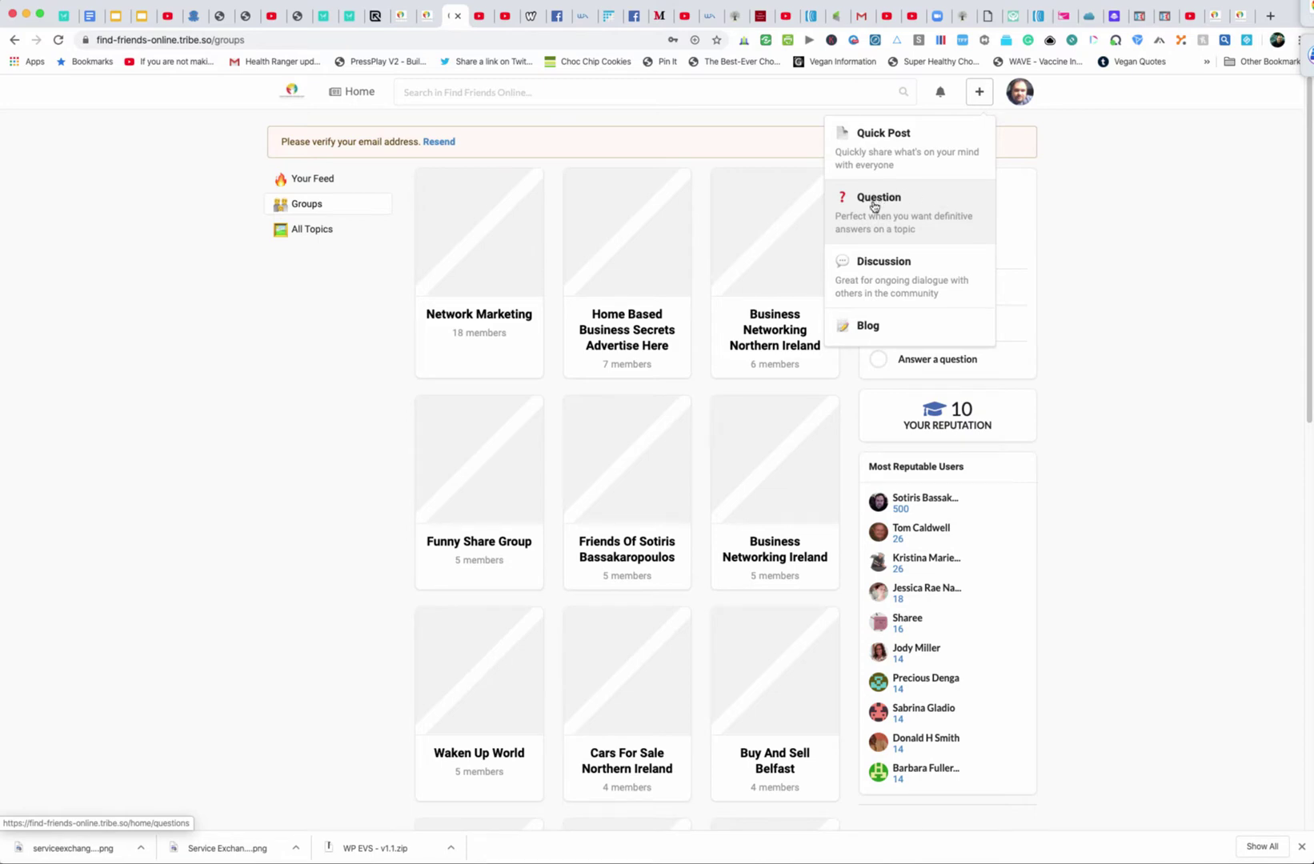
Start a quick post, then bring the Free Blogging Training YouTube tab to the front
left_click(880, 146)
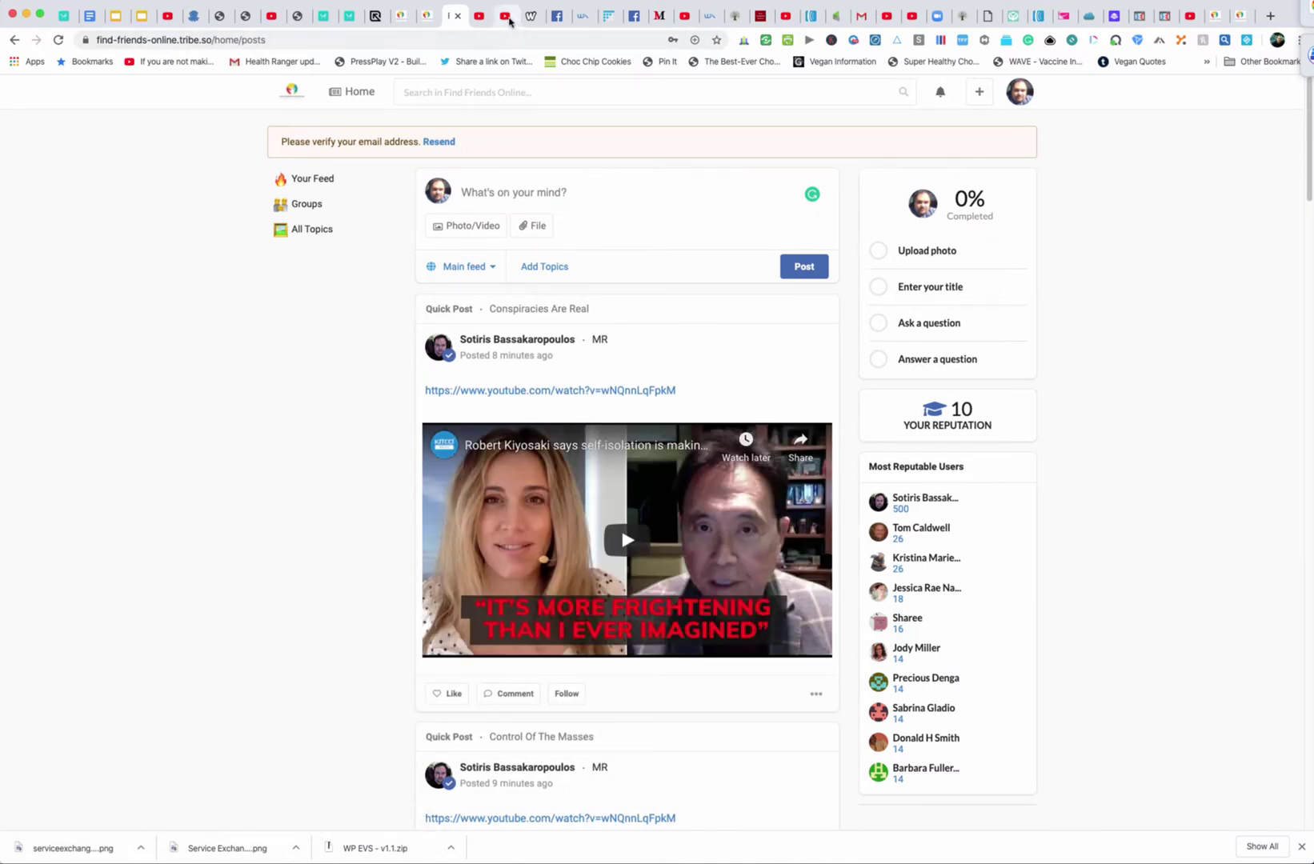
left_click(505, 16)
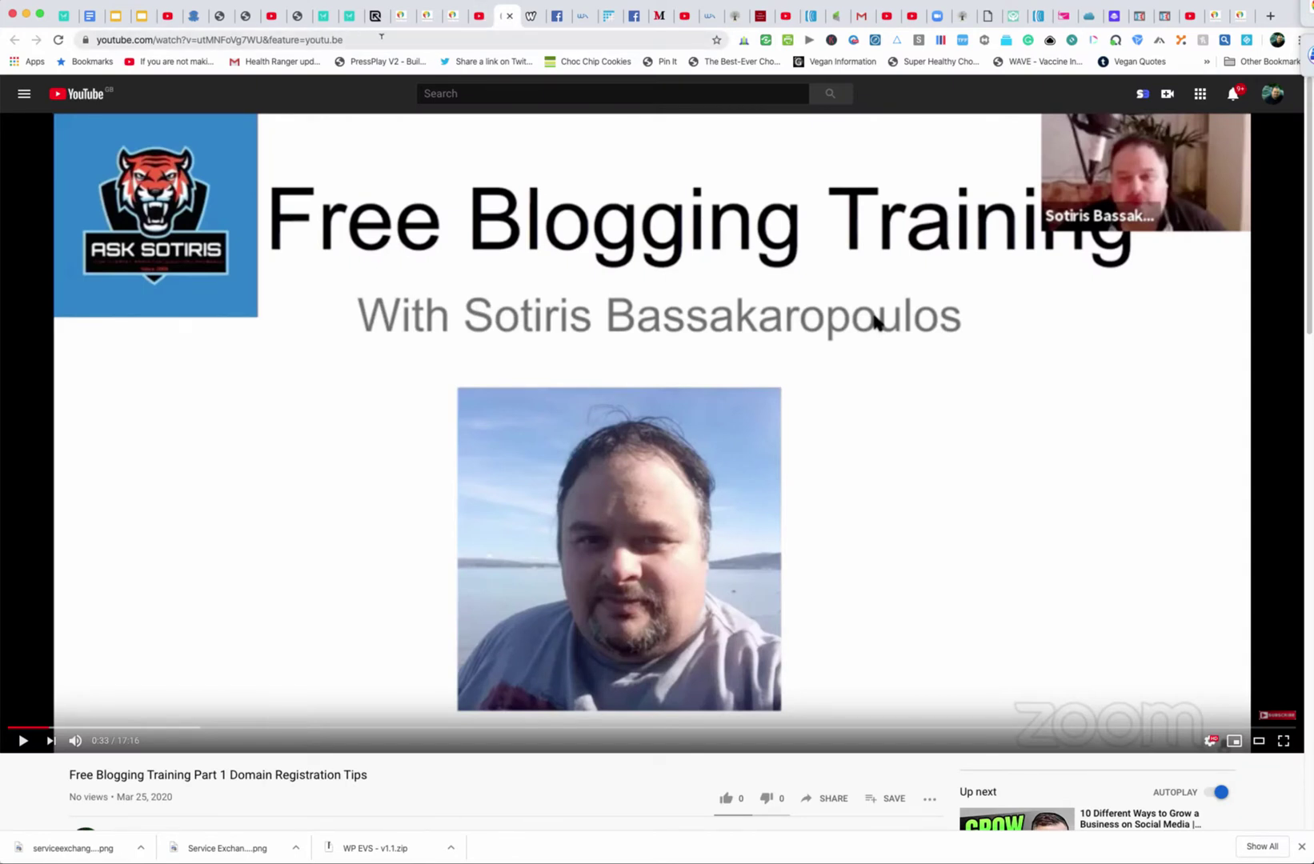
Copy the Free Blogging Training video's address and return to the Tribe post box
left_click(286, 38)
key("super+c")
right_click(275, 40)
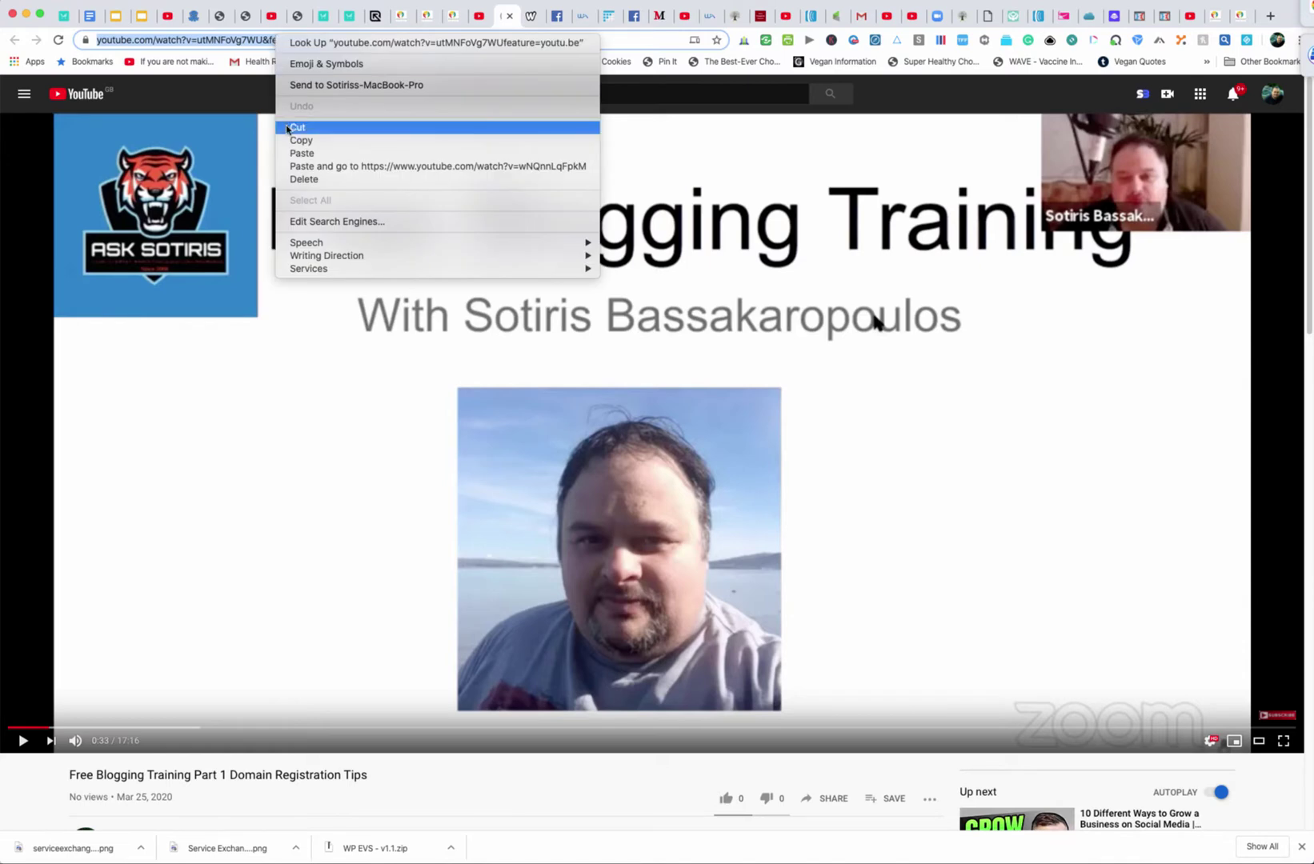
left_click(292, 141)
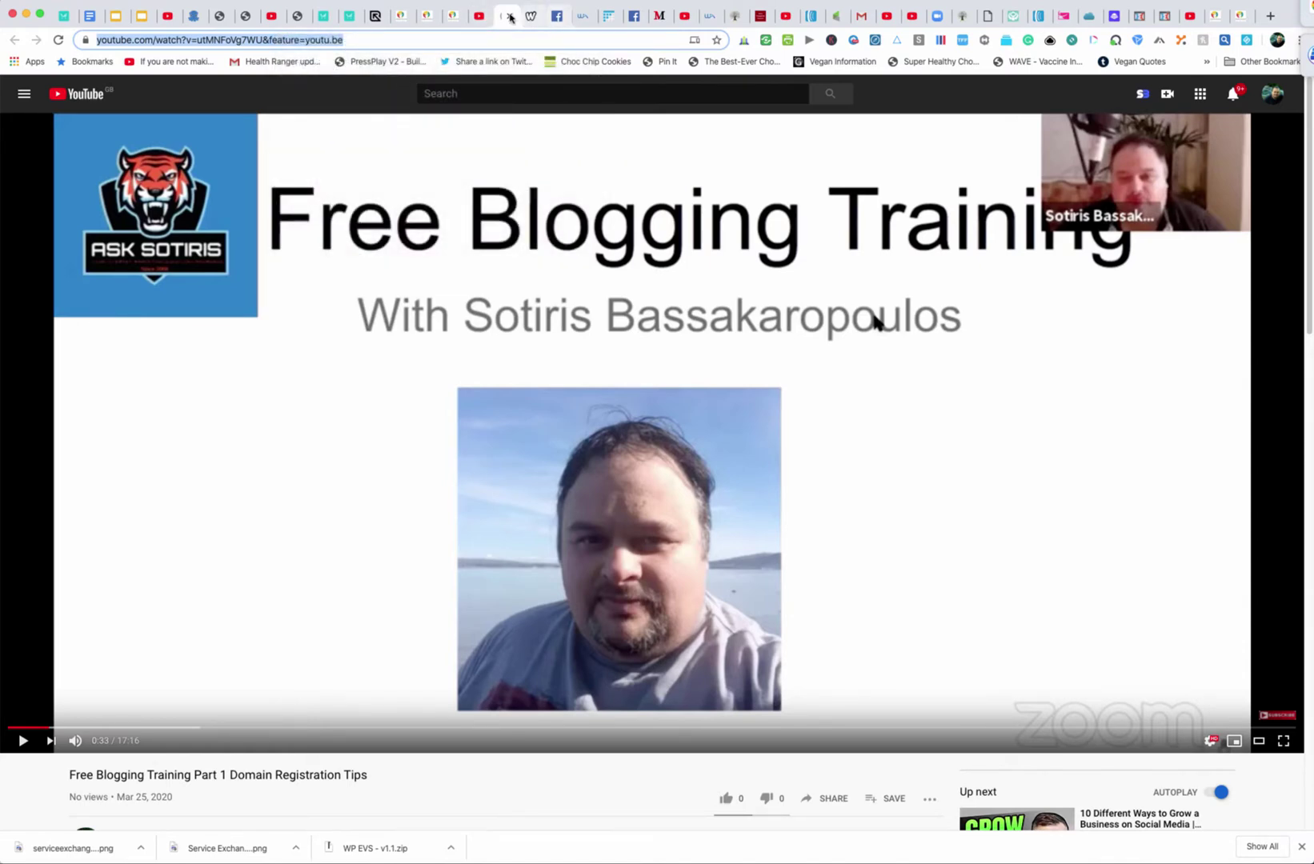
left_click(448, 16)
left_click(521, 183)
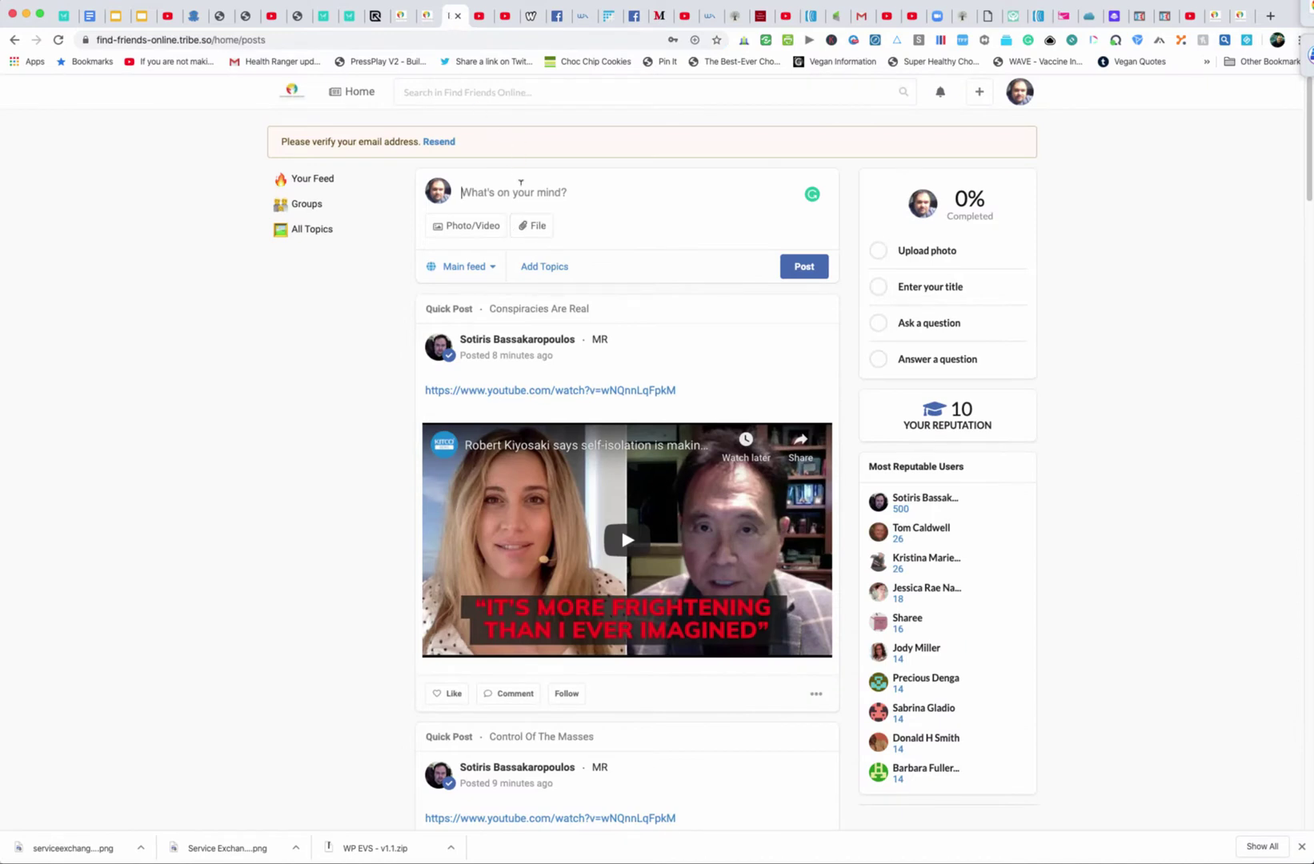
Paste the YouTube video link into the quick post and publish it
right_click(521, 192)
left_click(569, 282)
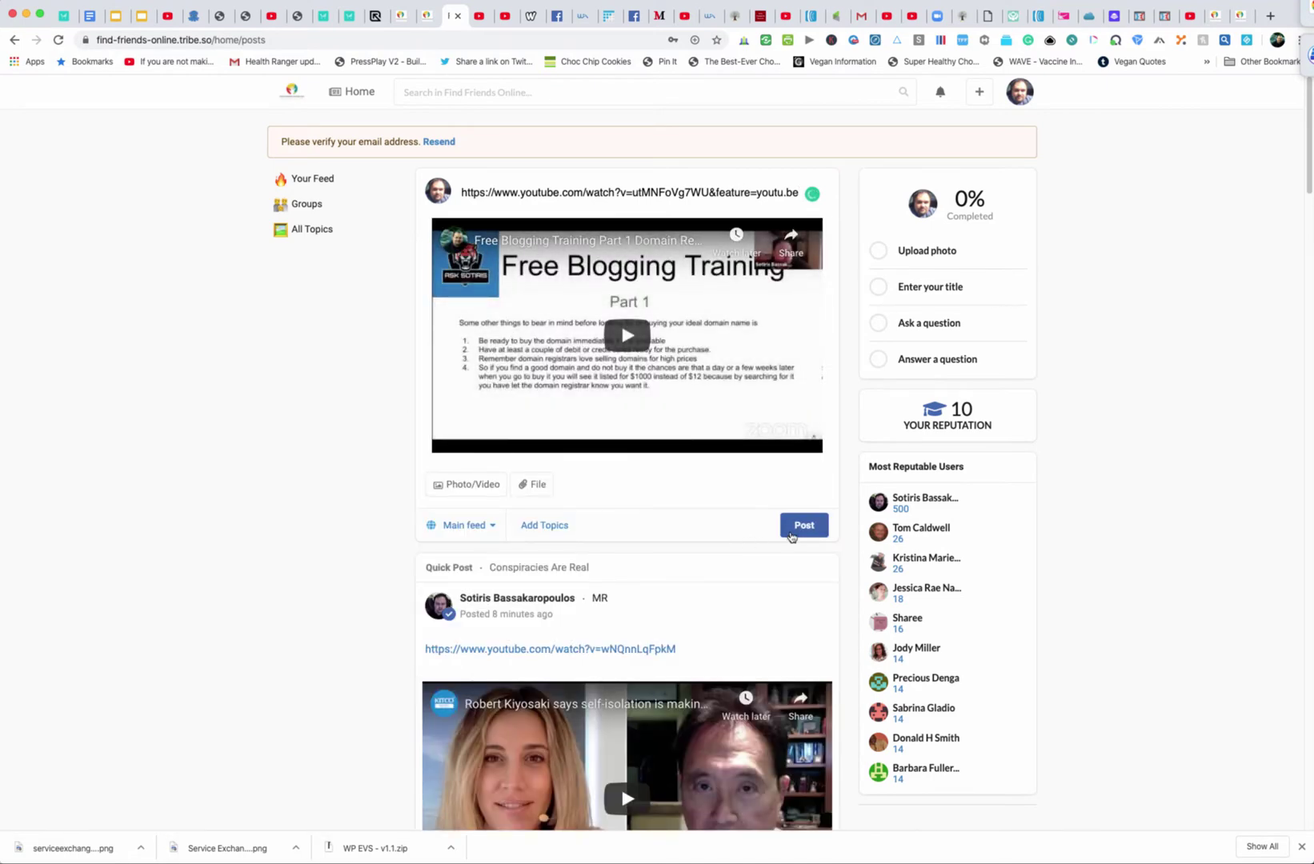
left_click(810, 530)
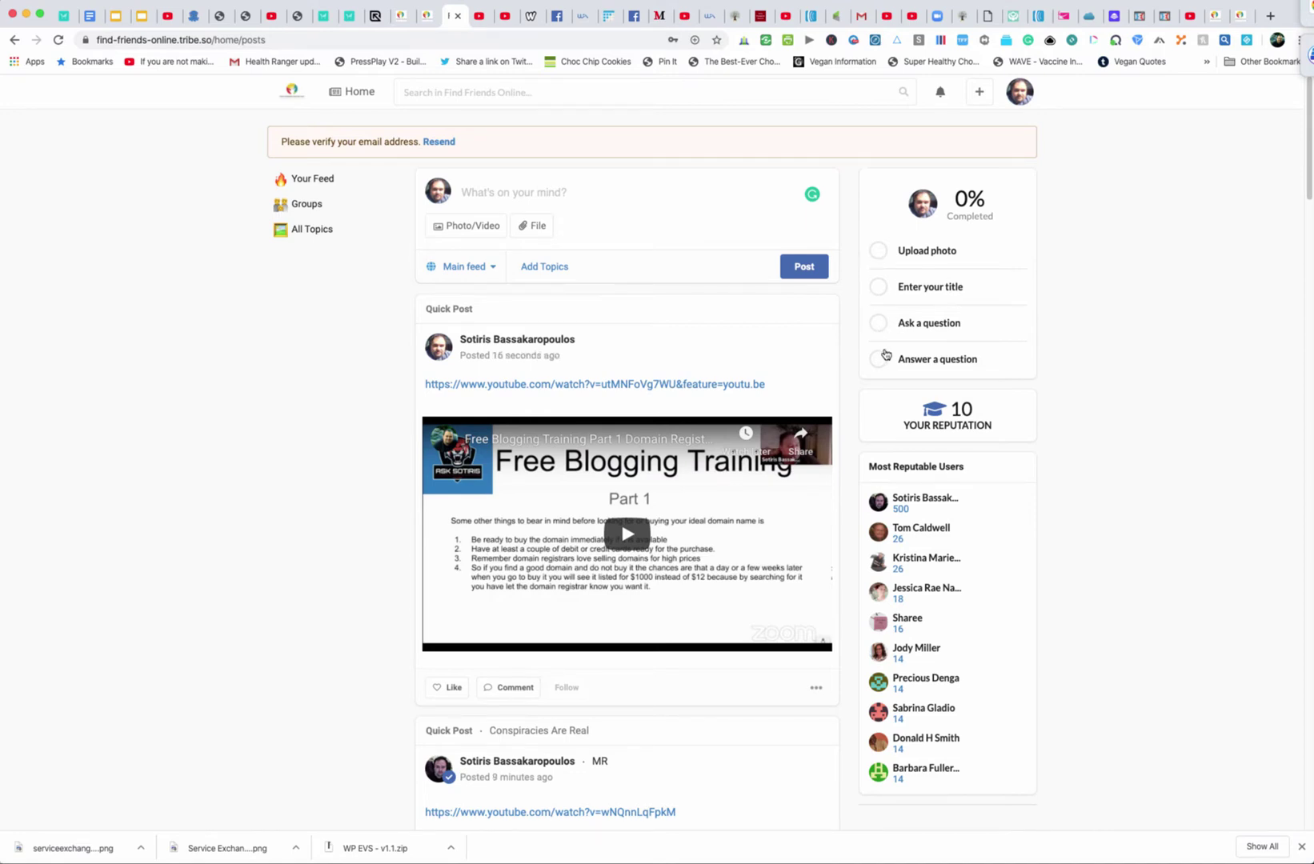
scroll(1049, 432, "down", 3)
scroll(1050, 443, "up", 3)
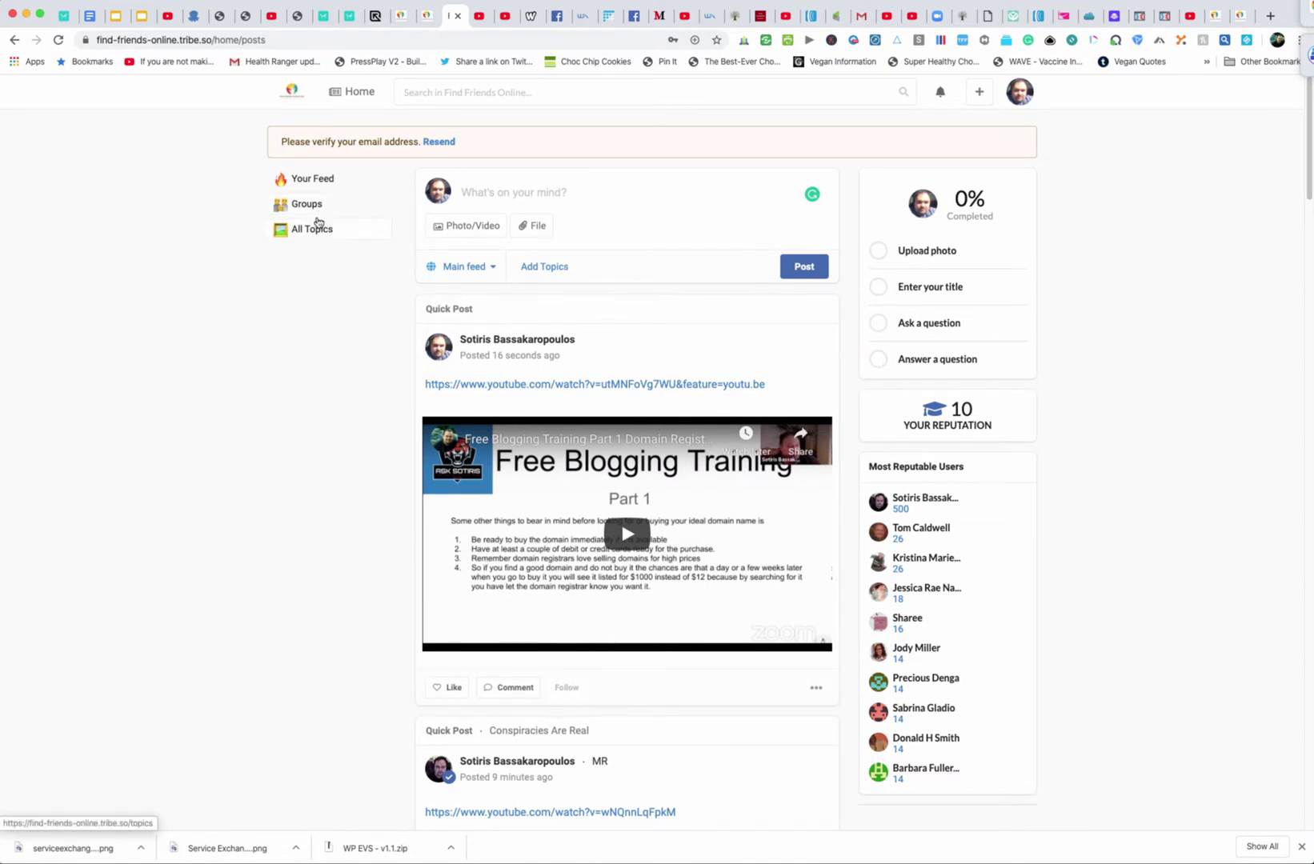
Go via All Topics back to Groups and browse the group cards
left_click(317, 232)
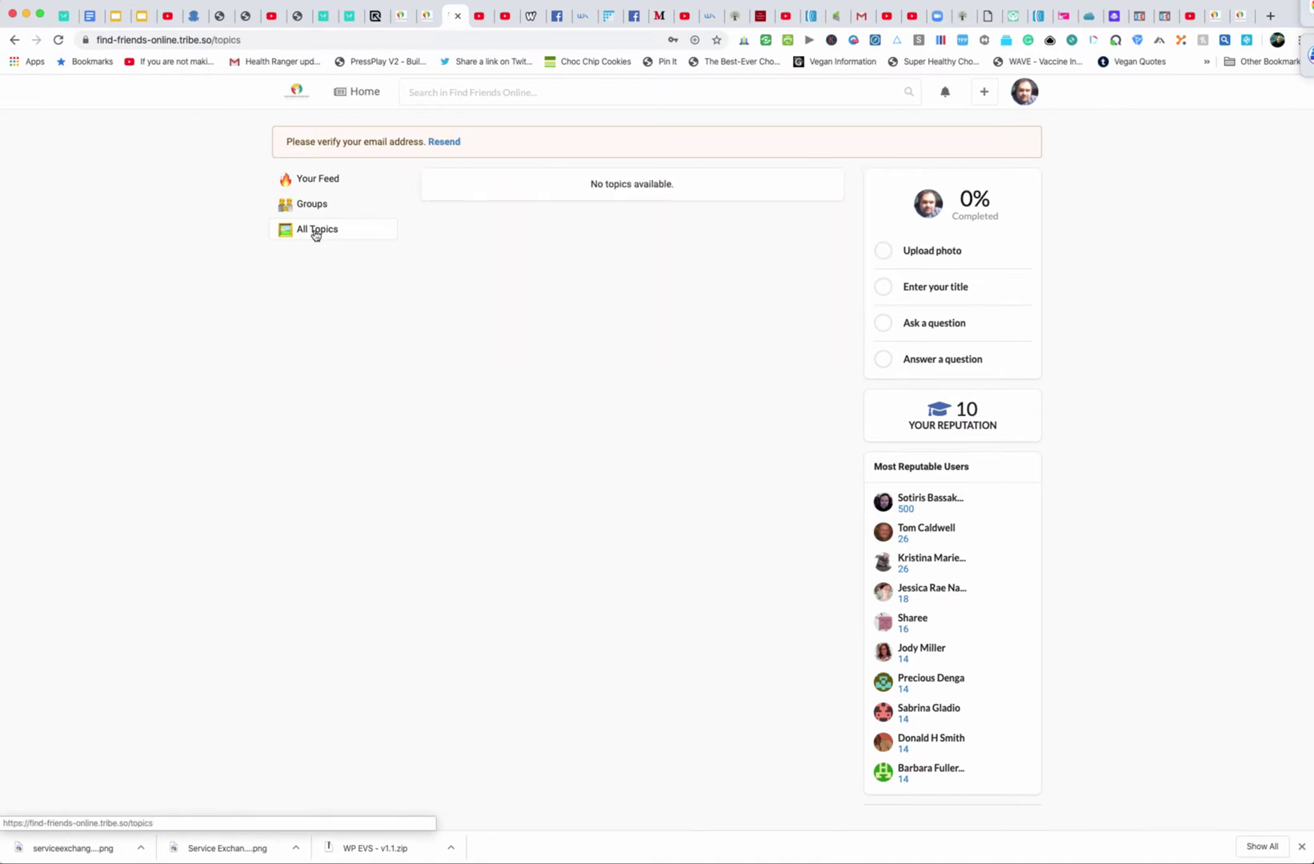
left_click(318, 212)
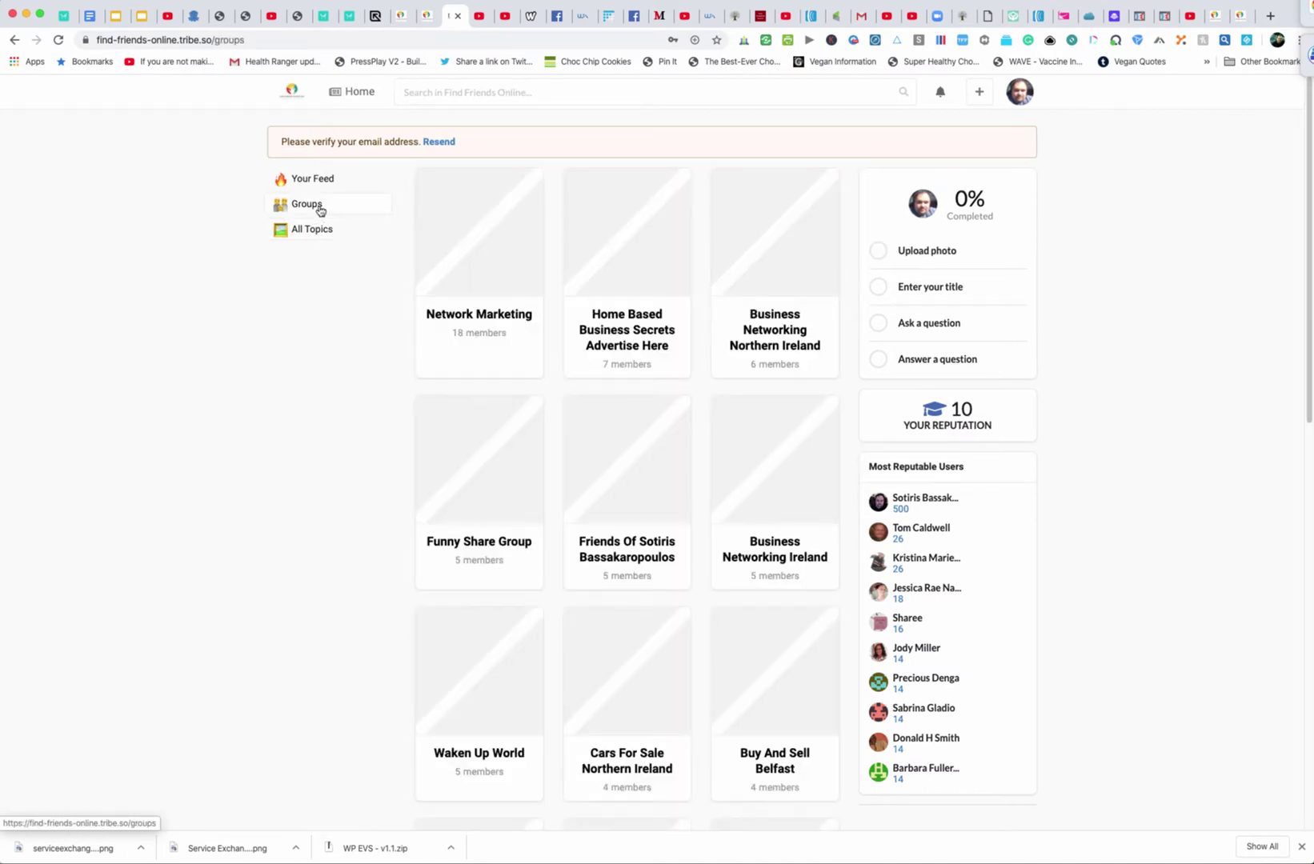
scroll(784, 524, "down", 4)
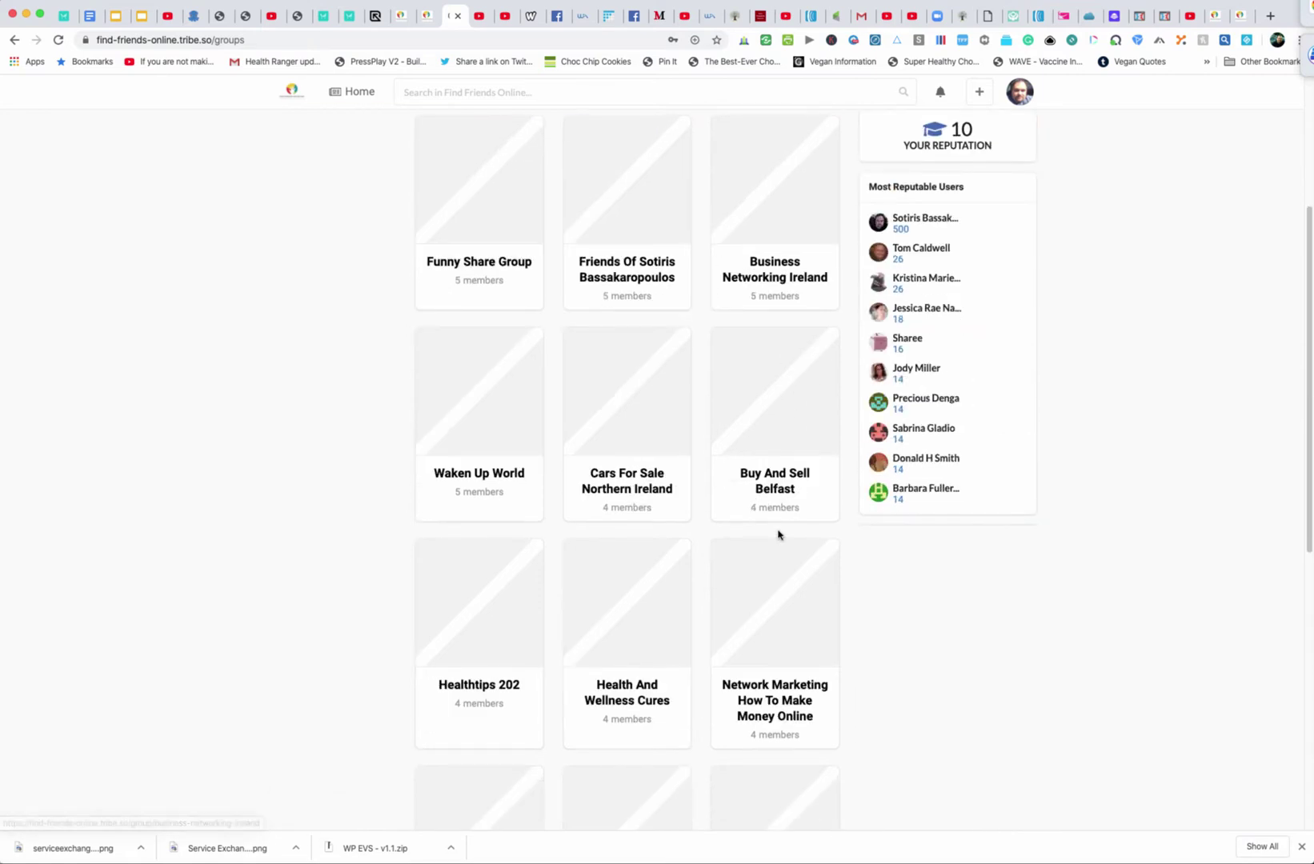
scroll(779, 534, "down", 13)
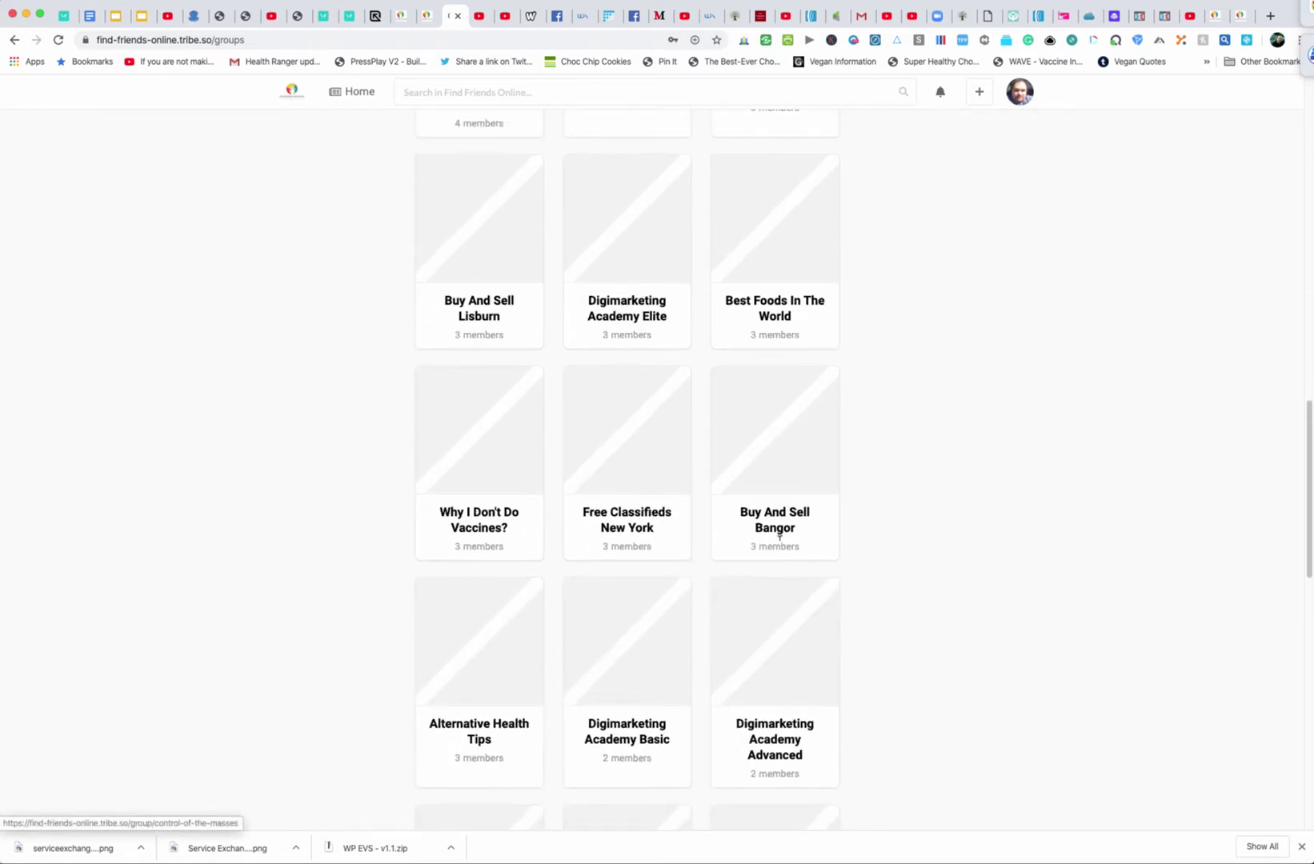
scroll(778, 534, "down", 13)
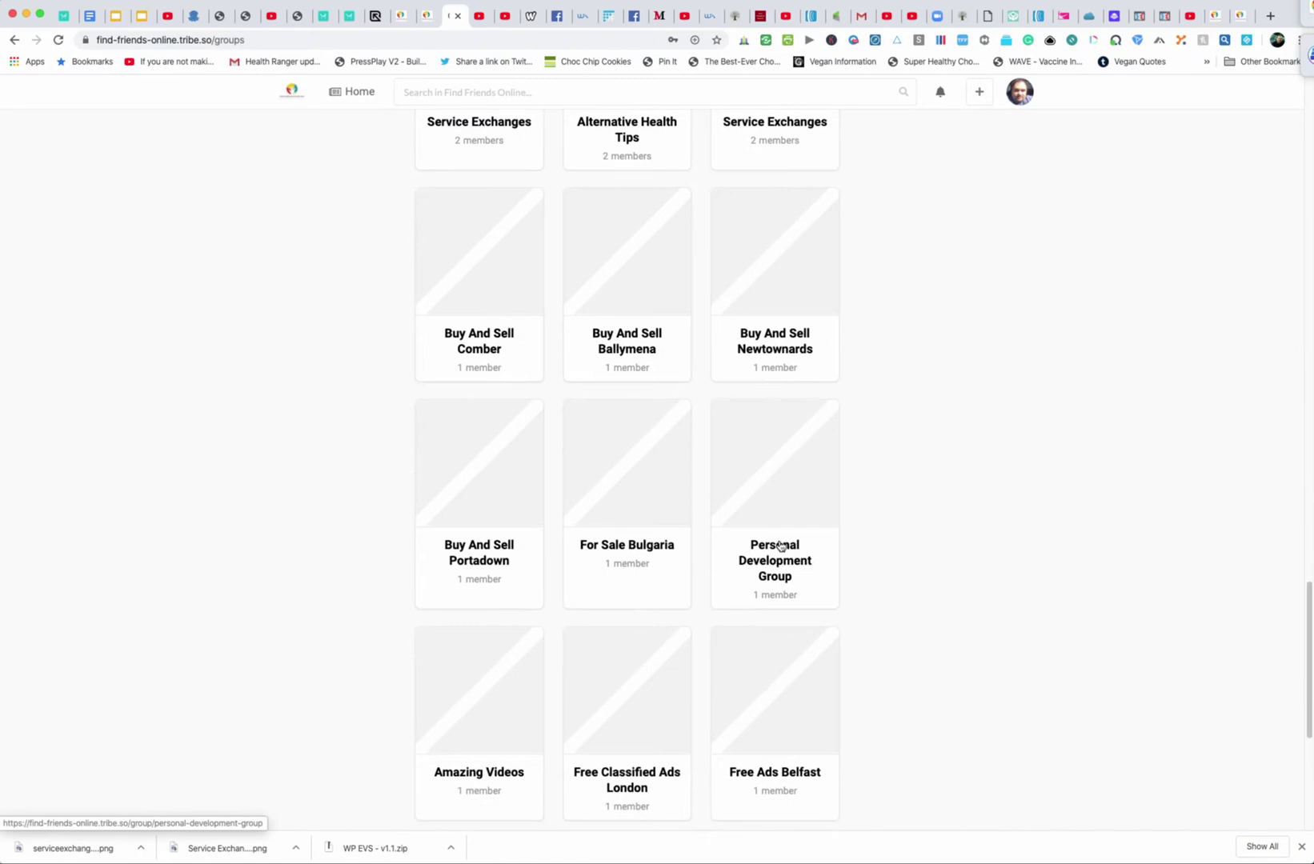
scroll(781, 546, "down", 5)
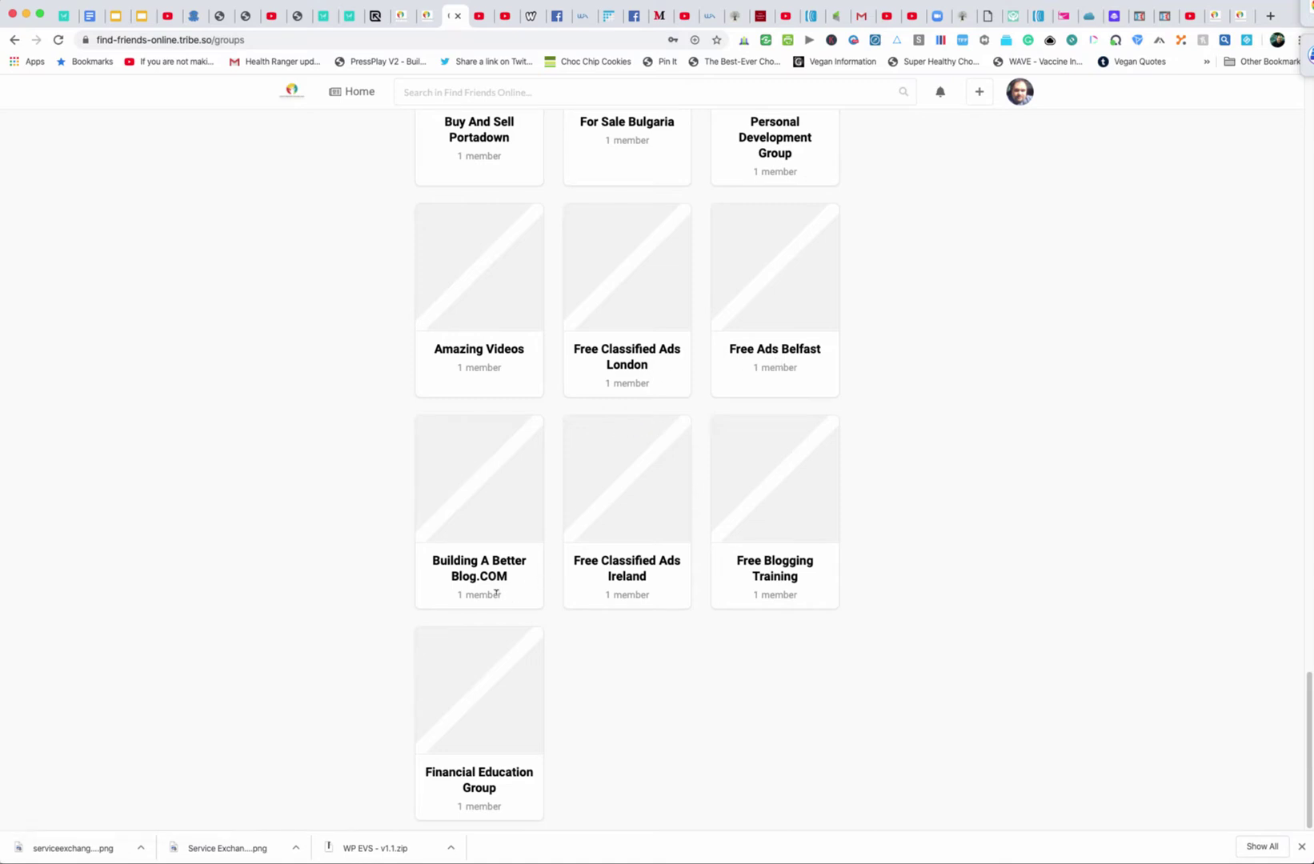
scroll(454, 736, "up", 20)
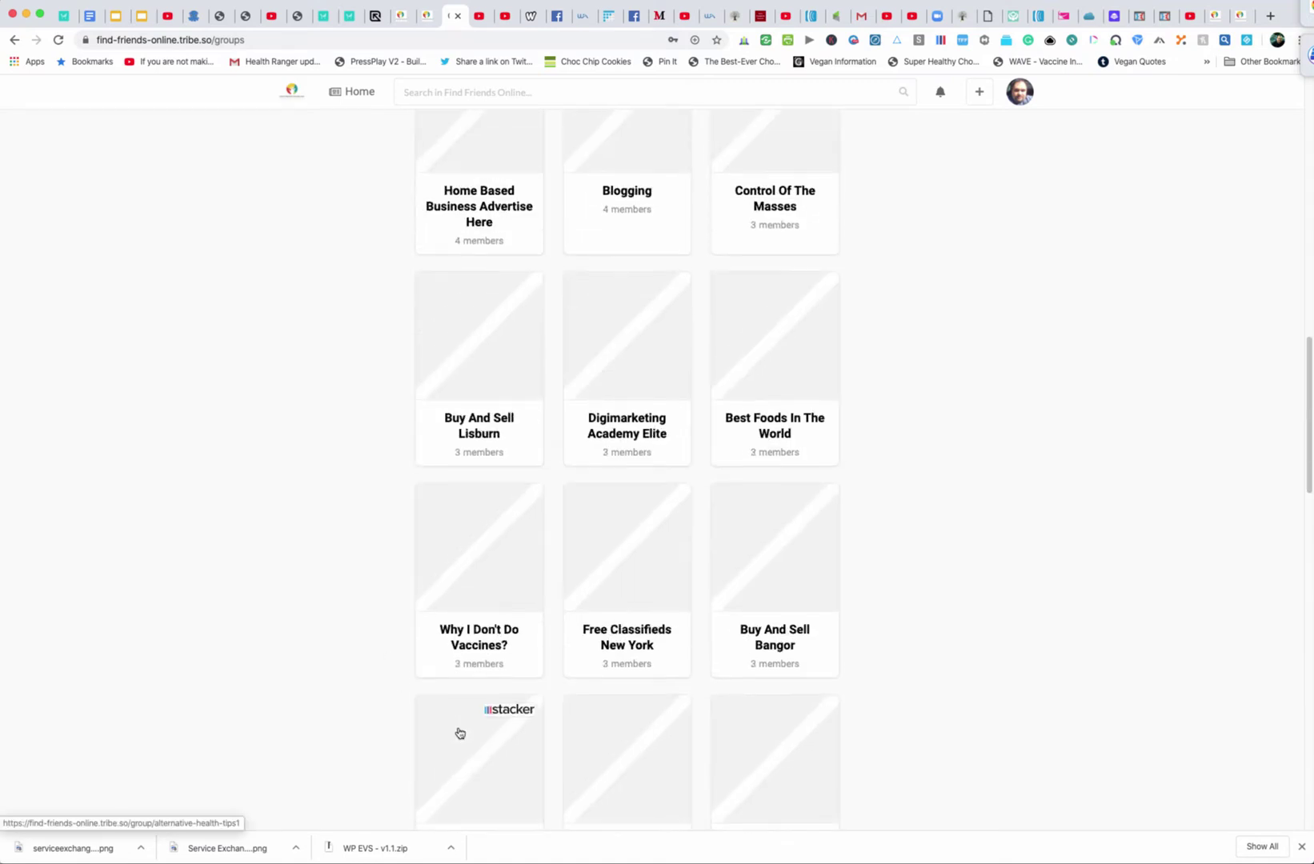
scroll(459, 733, "up", 7)
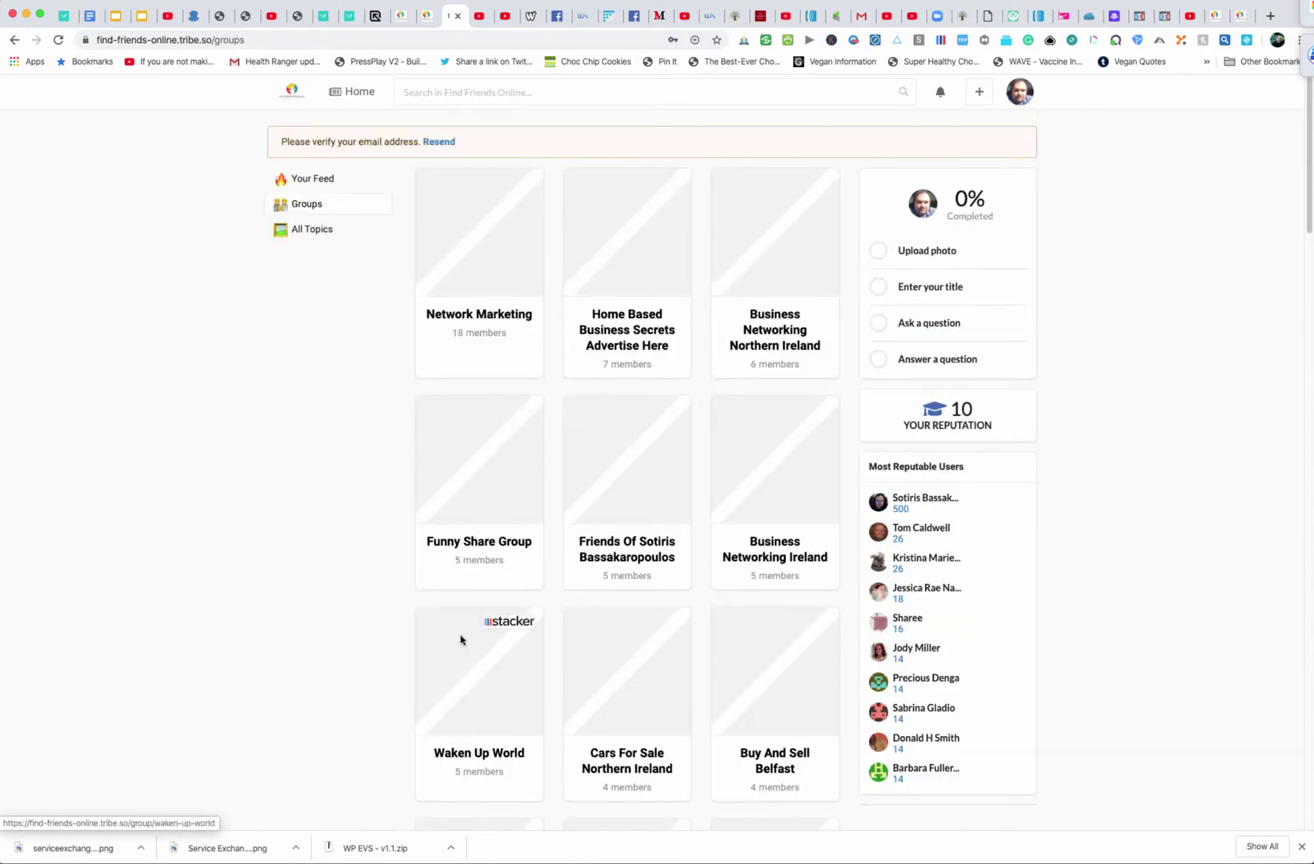
Open the Network Marketing group and browse its posts and 18 members
left_click(478, 327)
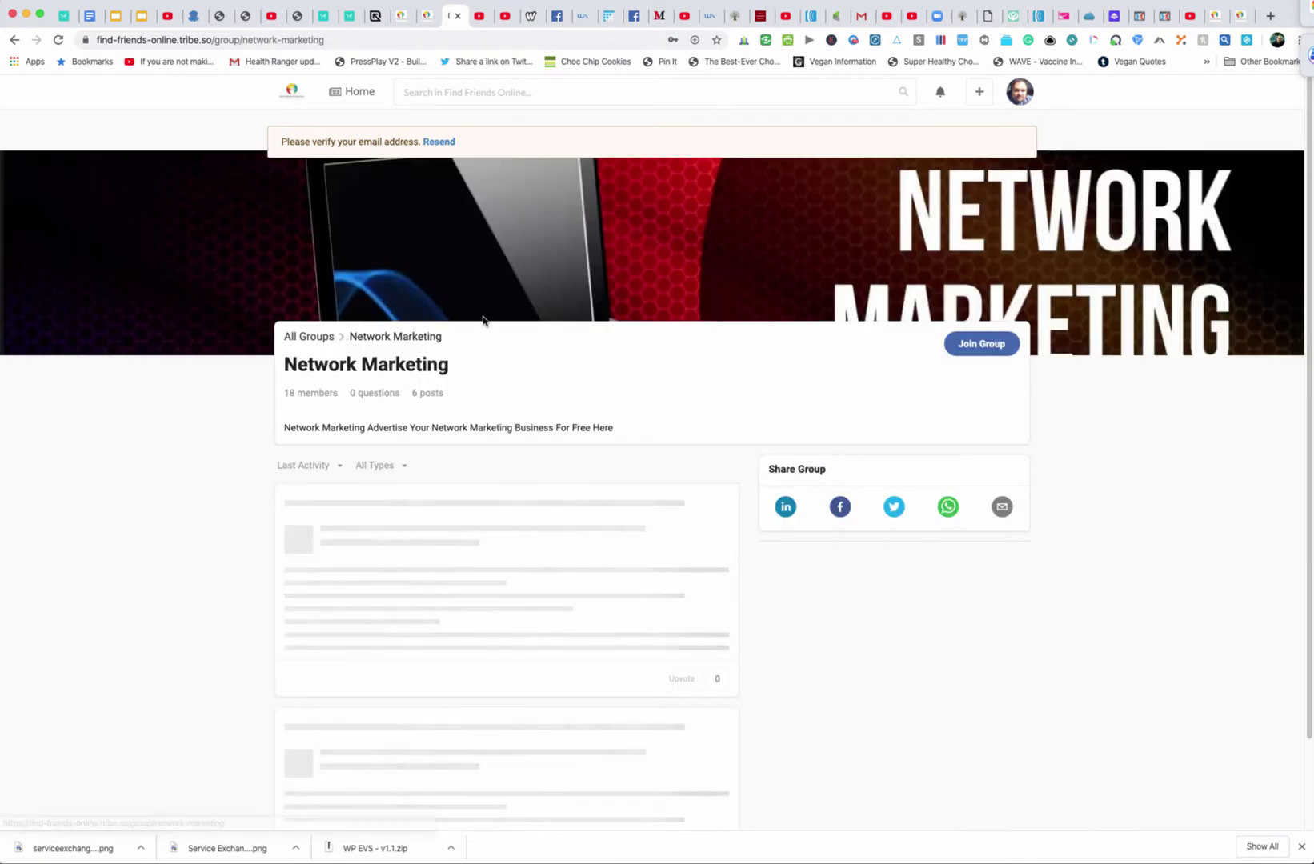
scroll(1115, 625, "down", 3)
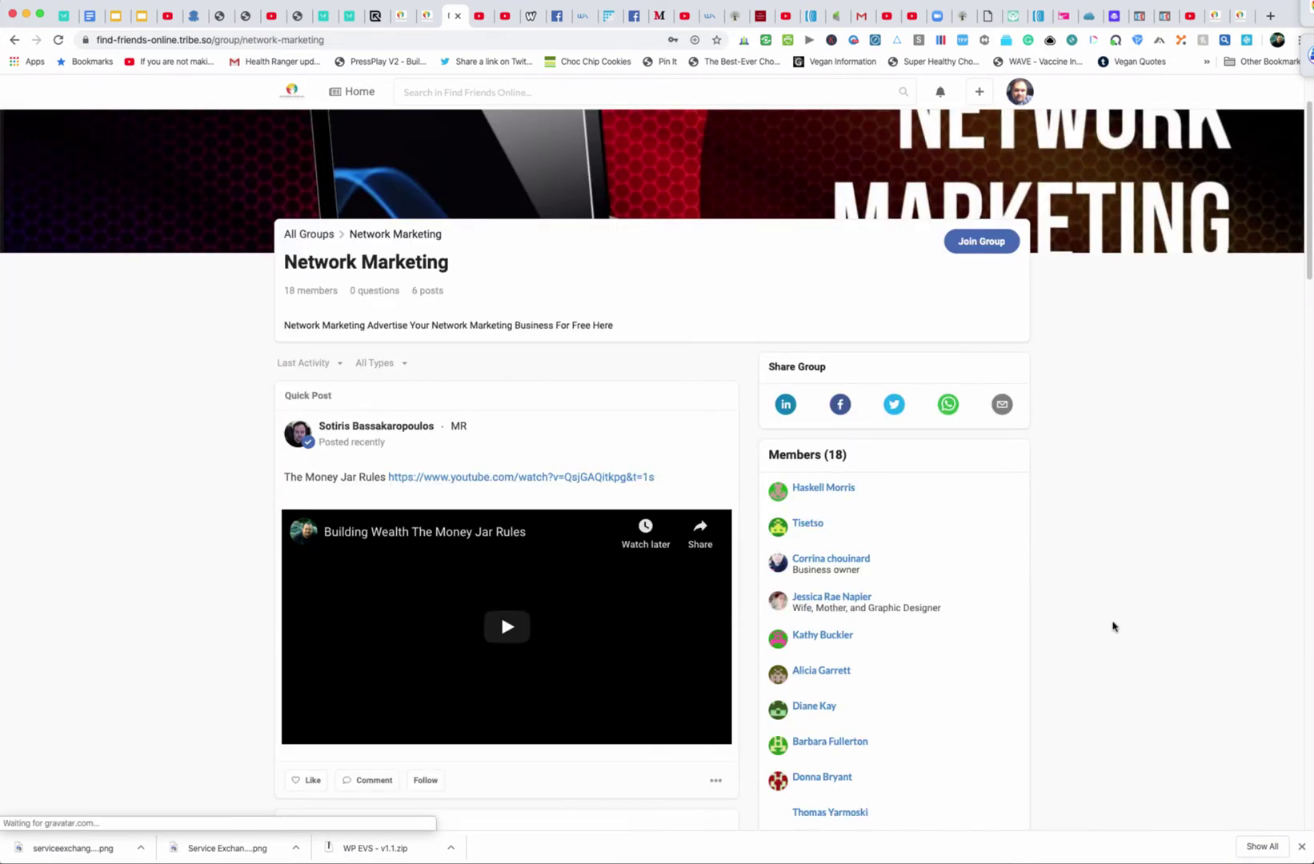
scroll(1113, 626, "down", 5)
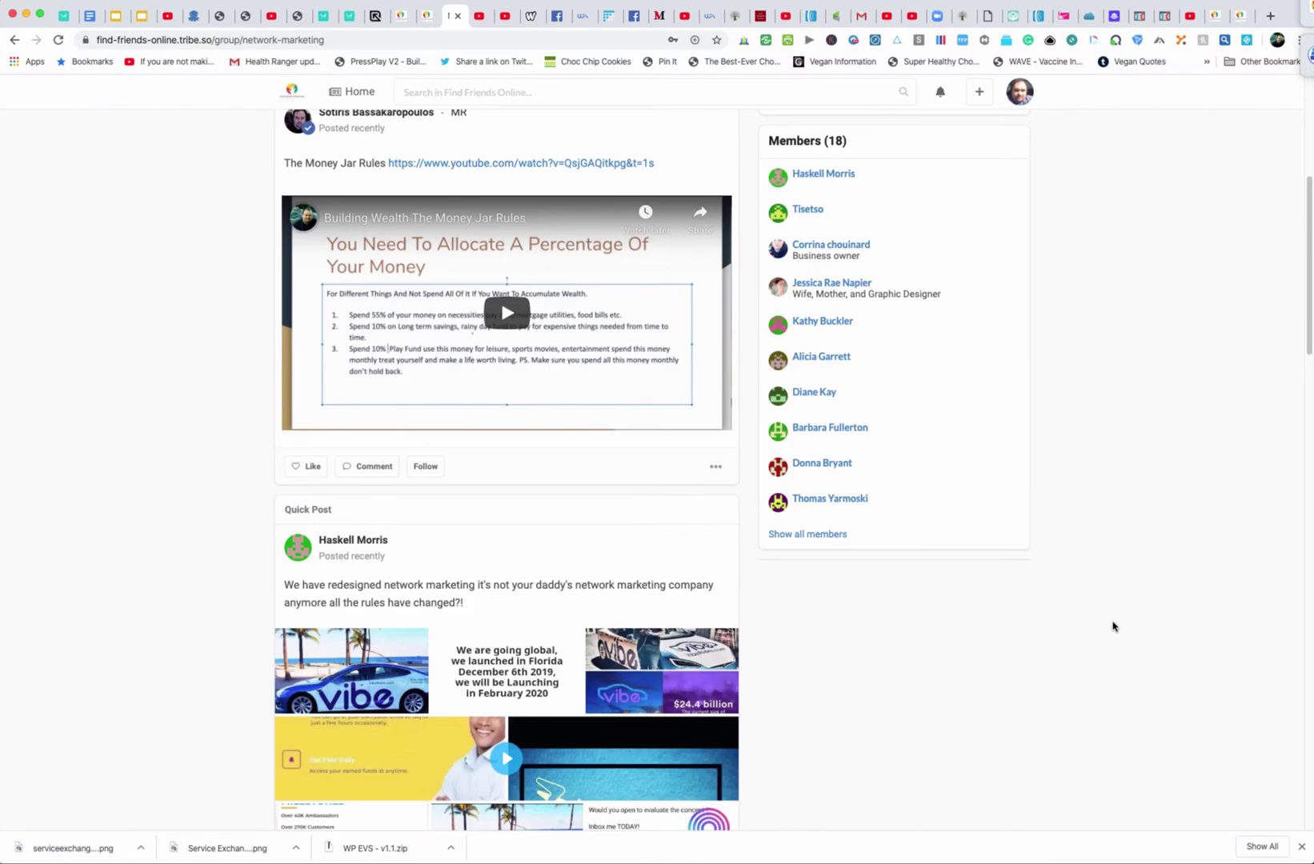
scroll(1112, 626, "up", 8)
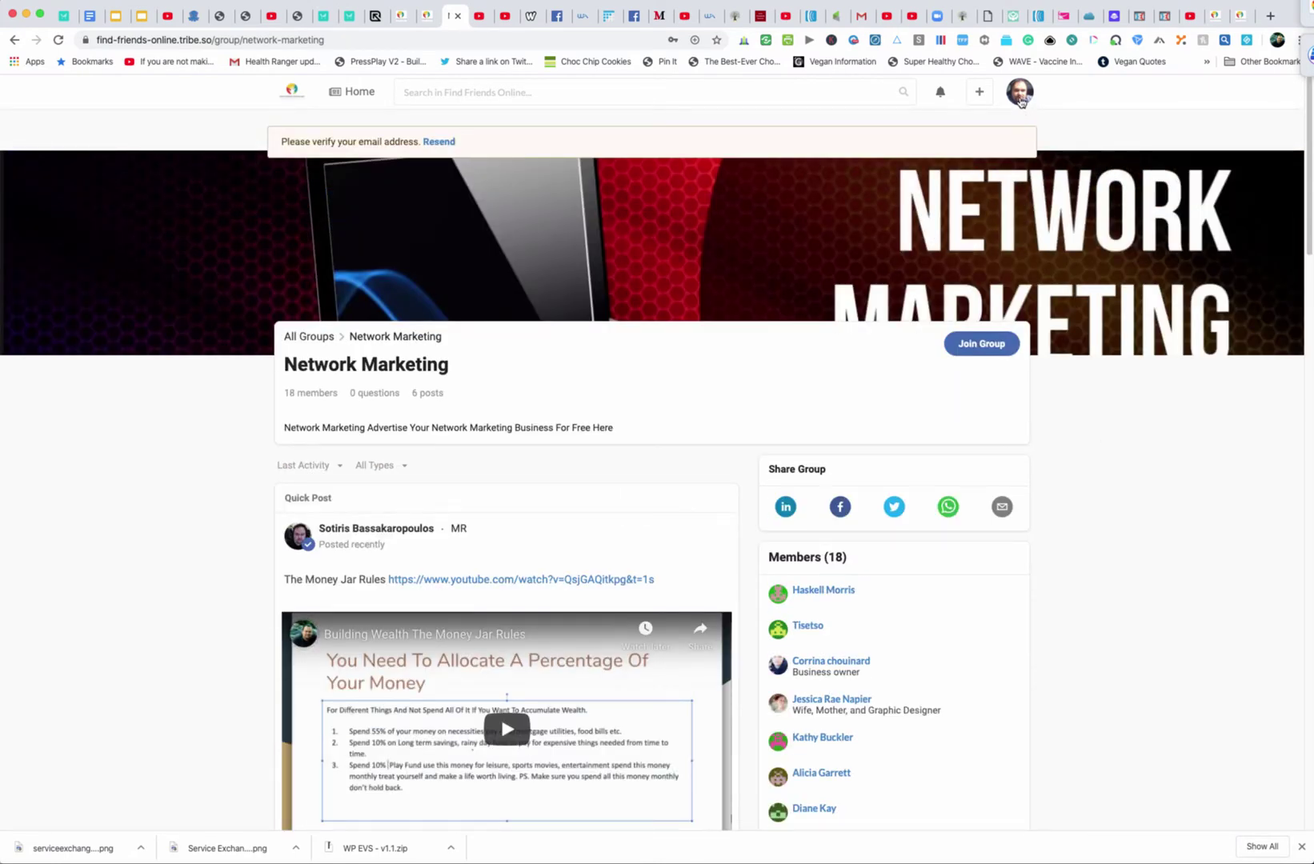
left_click(979, 94)
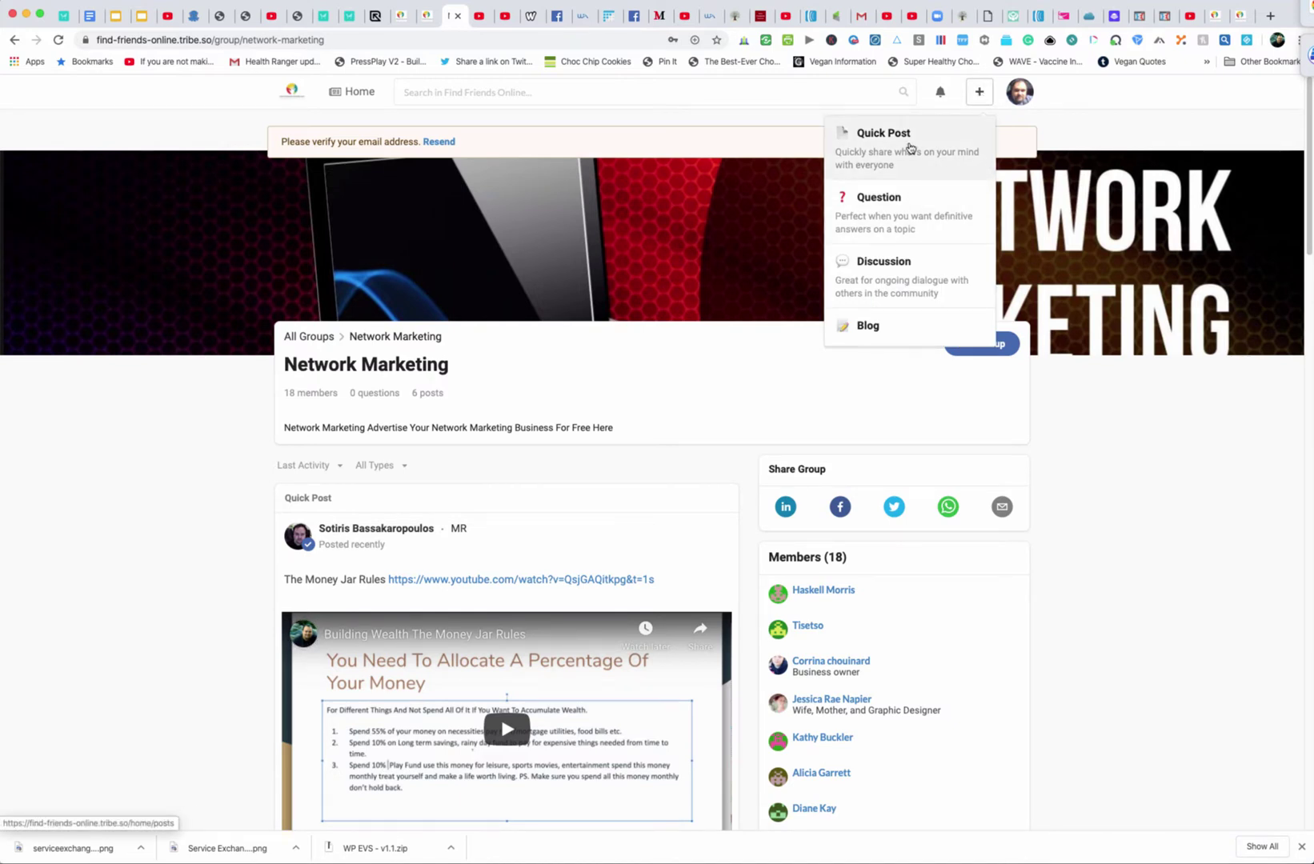
Open the Question composer and check the account menu
left_click(924, 218)
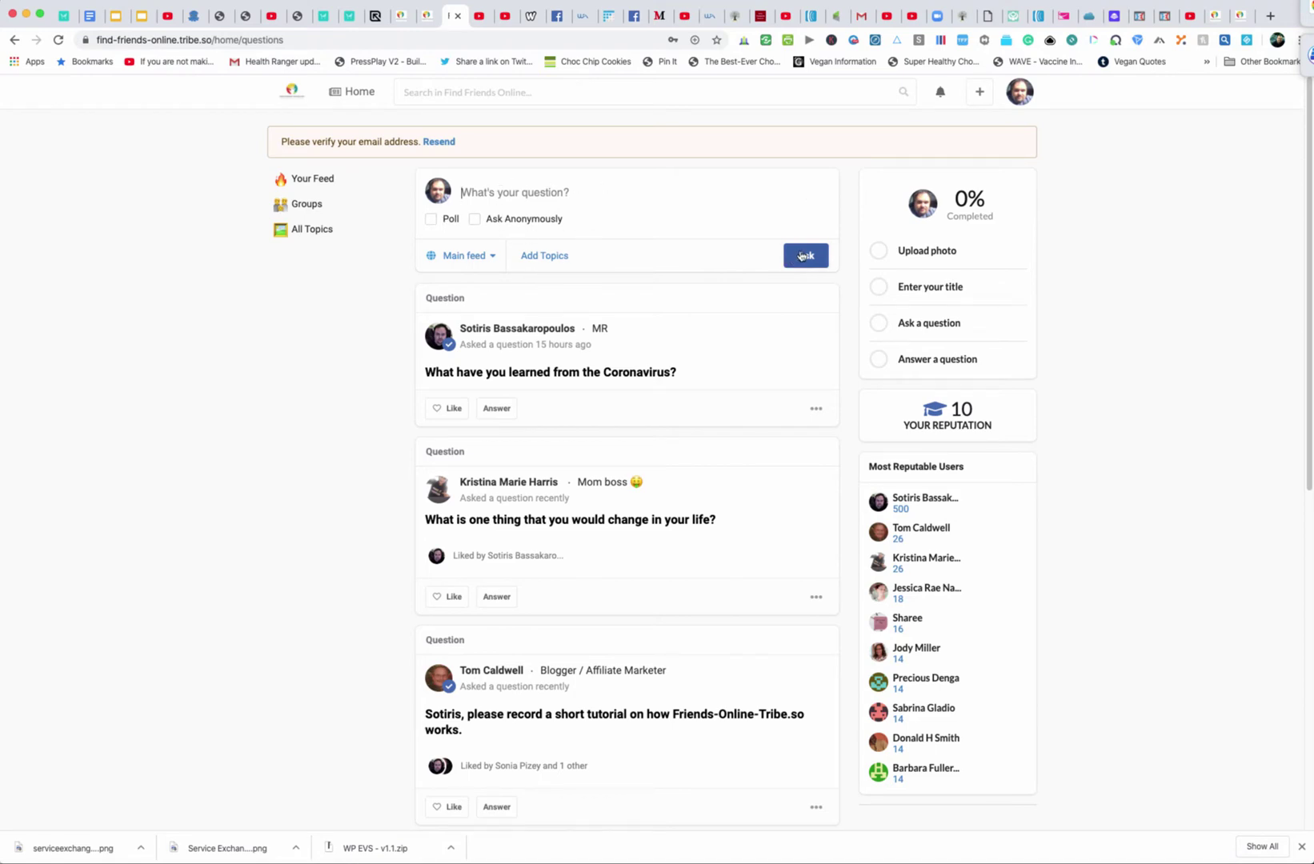
left_click(1021, 95)
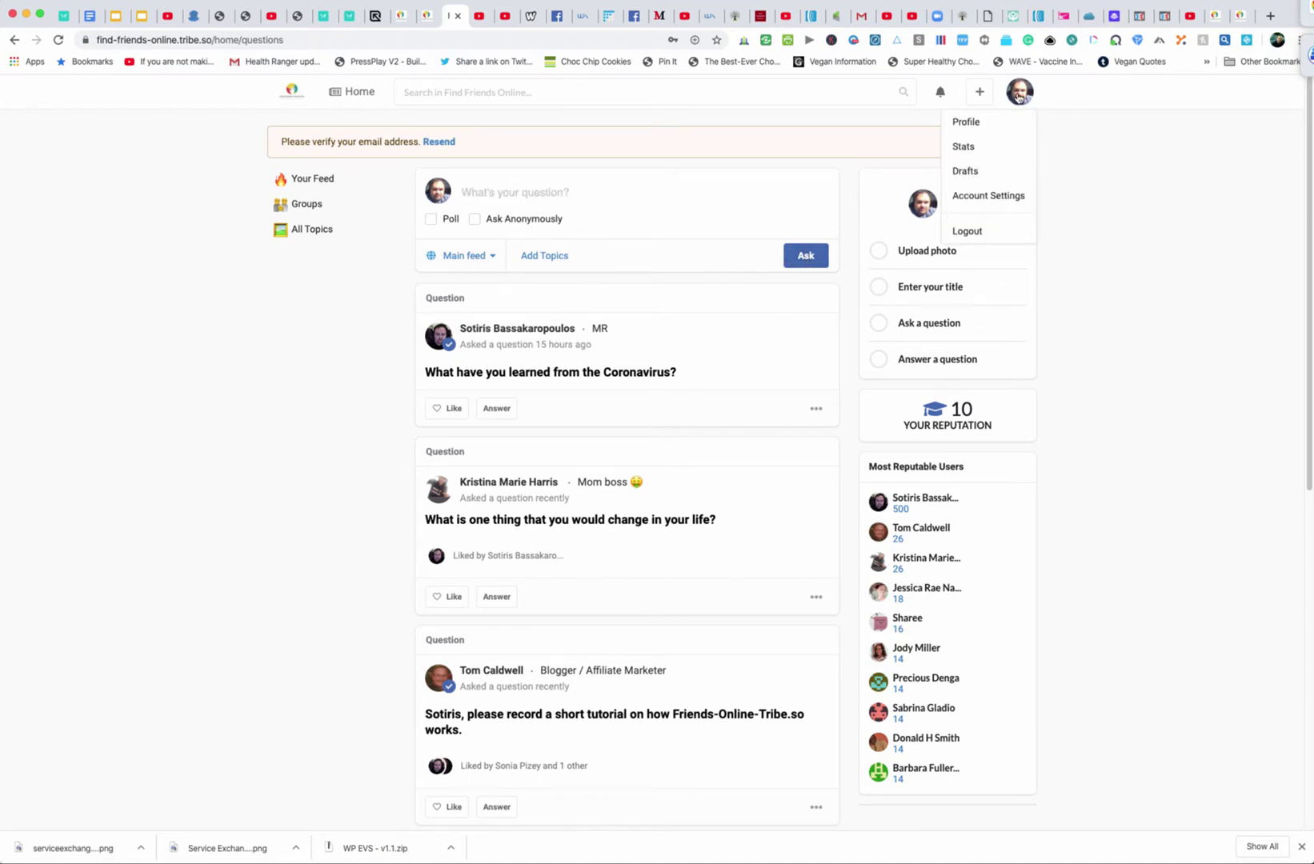
left_click(1118, 106)
left_click(979, 91)
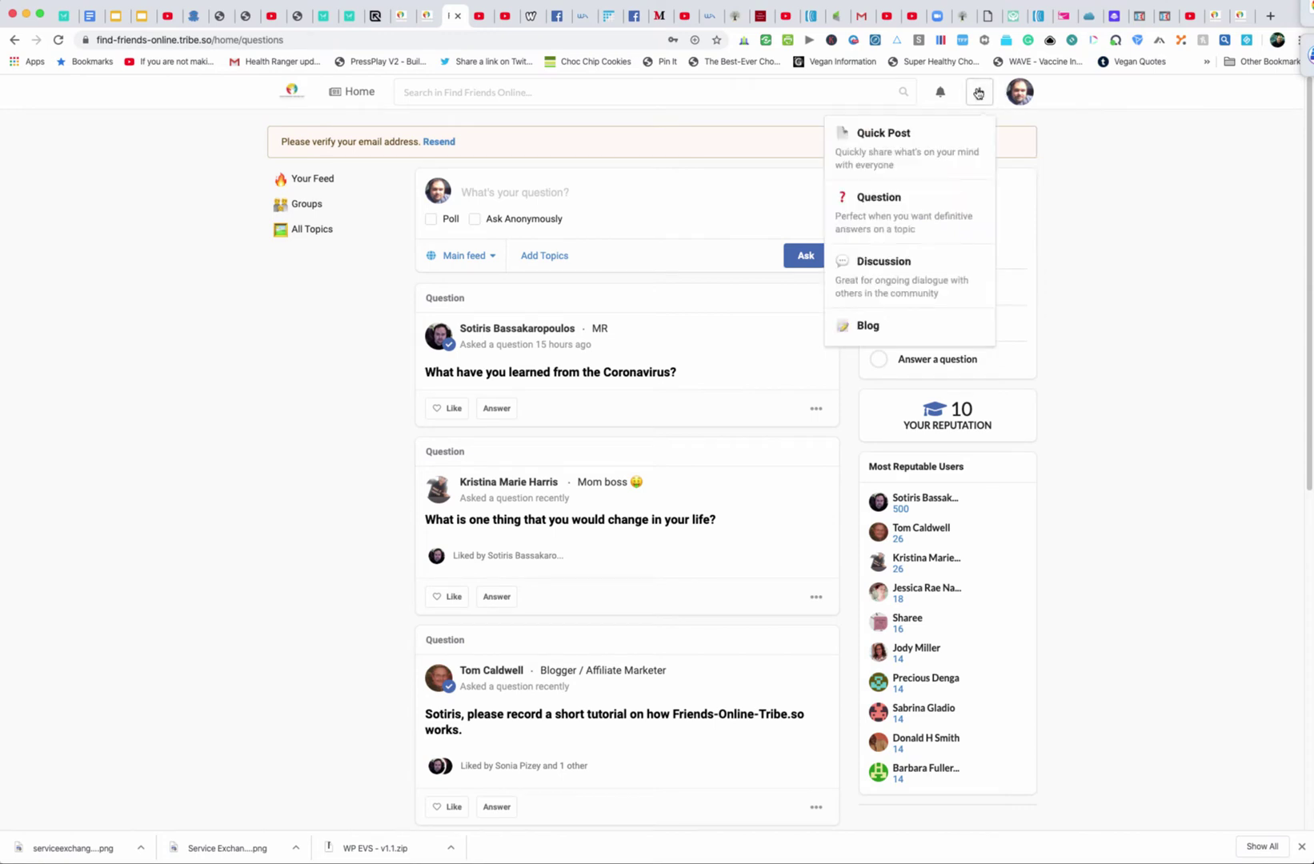
Try the Discussion composer's title field, then switch to writing a Blog post
left_click(925, 277)
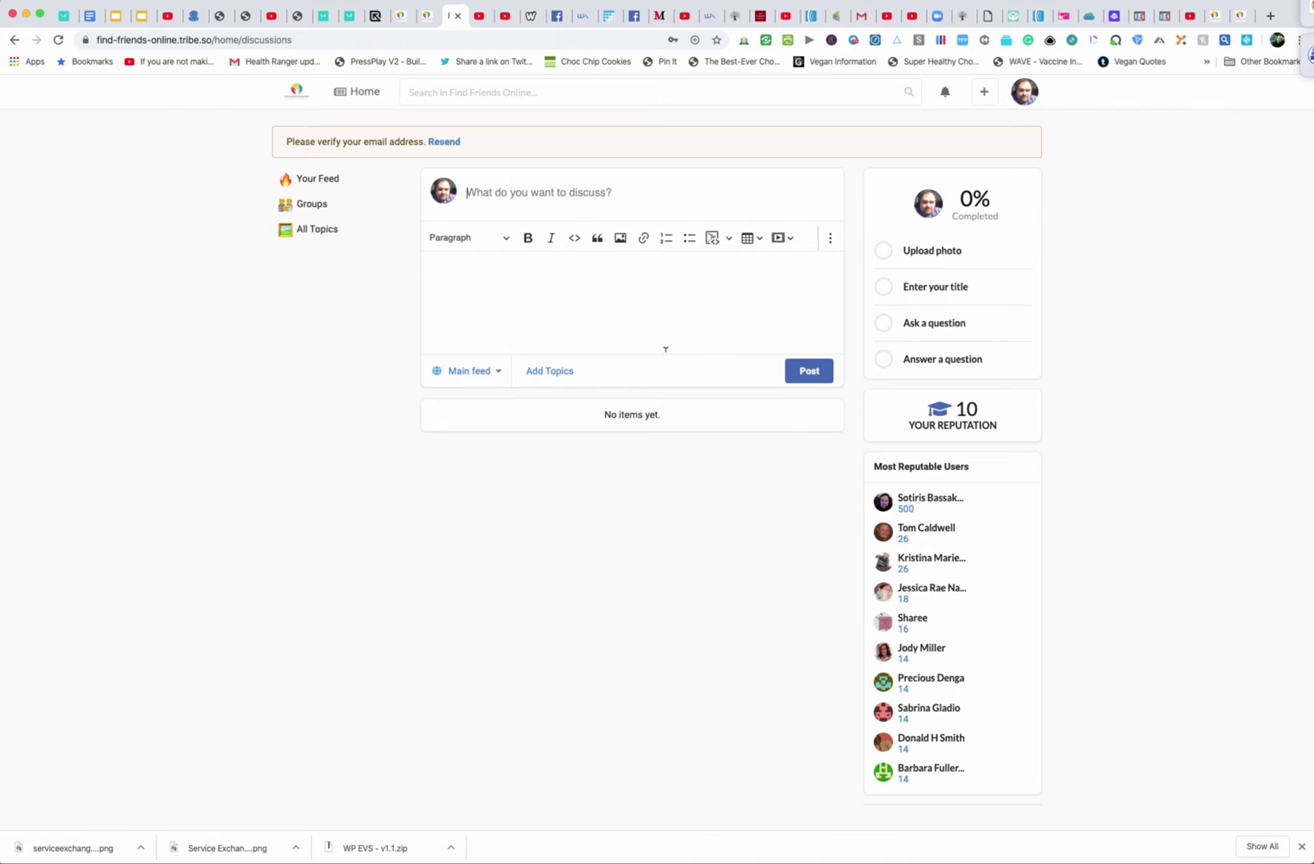
left_click(809, 372)
left_click(984, 91)
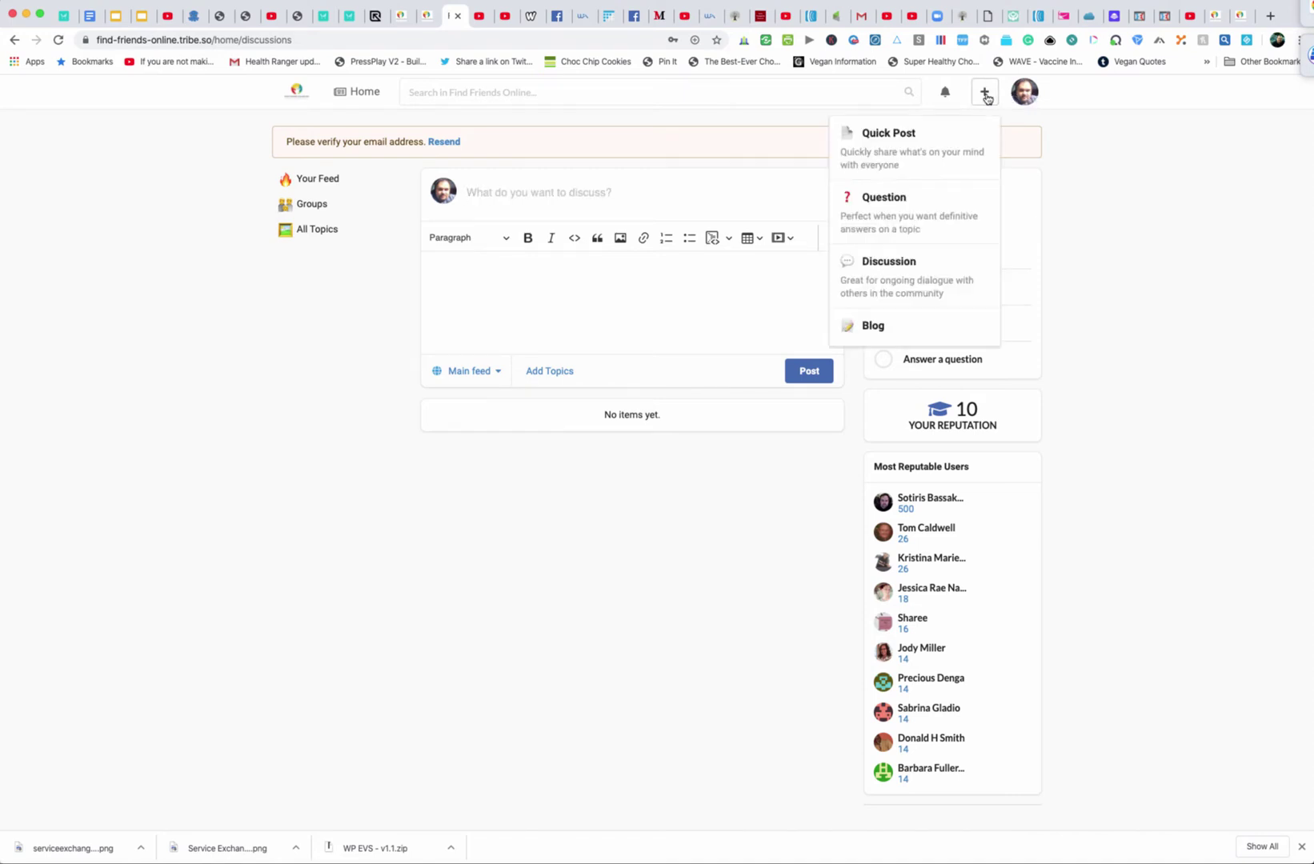
left_click(880, 326)
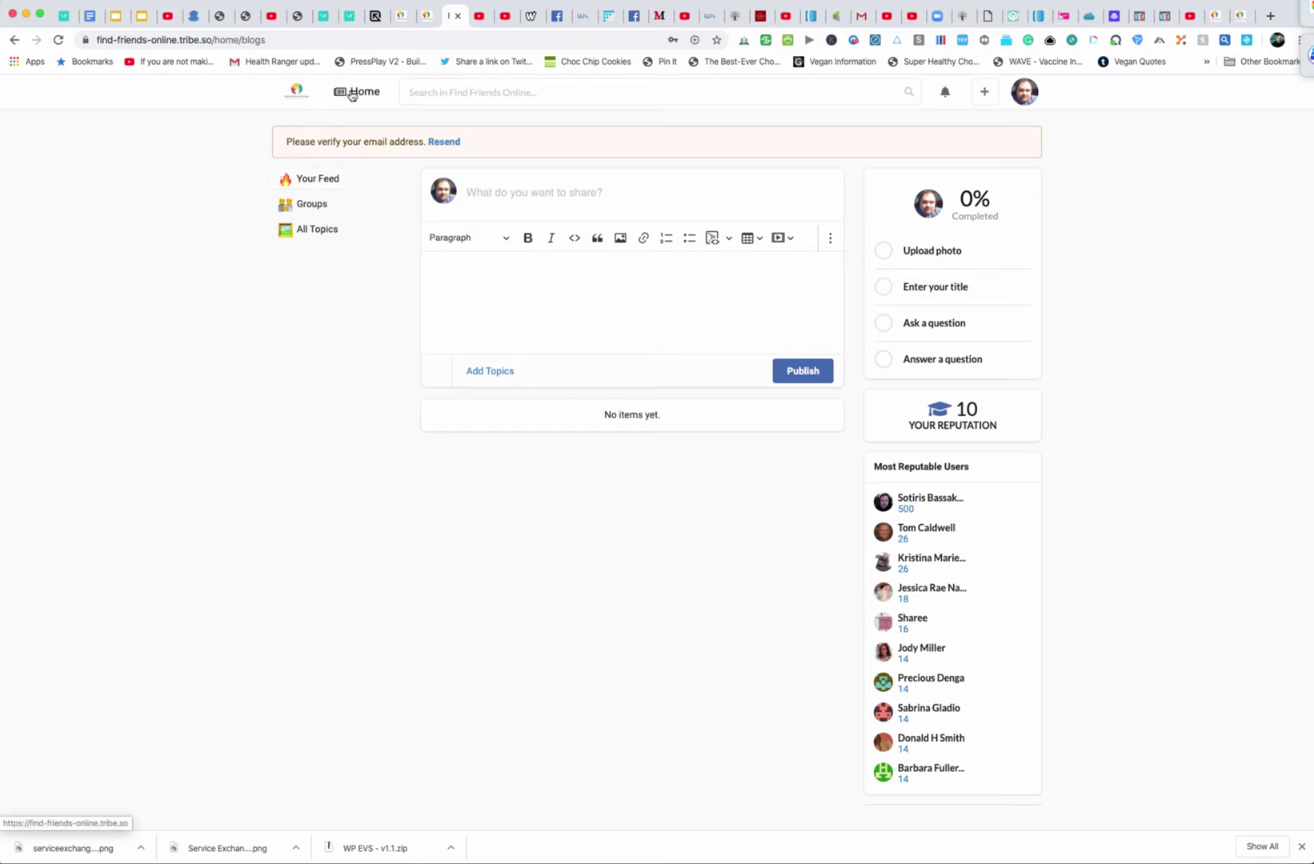
Return Home and scroll through the feed below the Free Blogging Training post
left_click(352, 93)
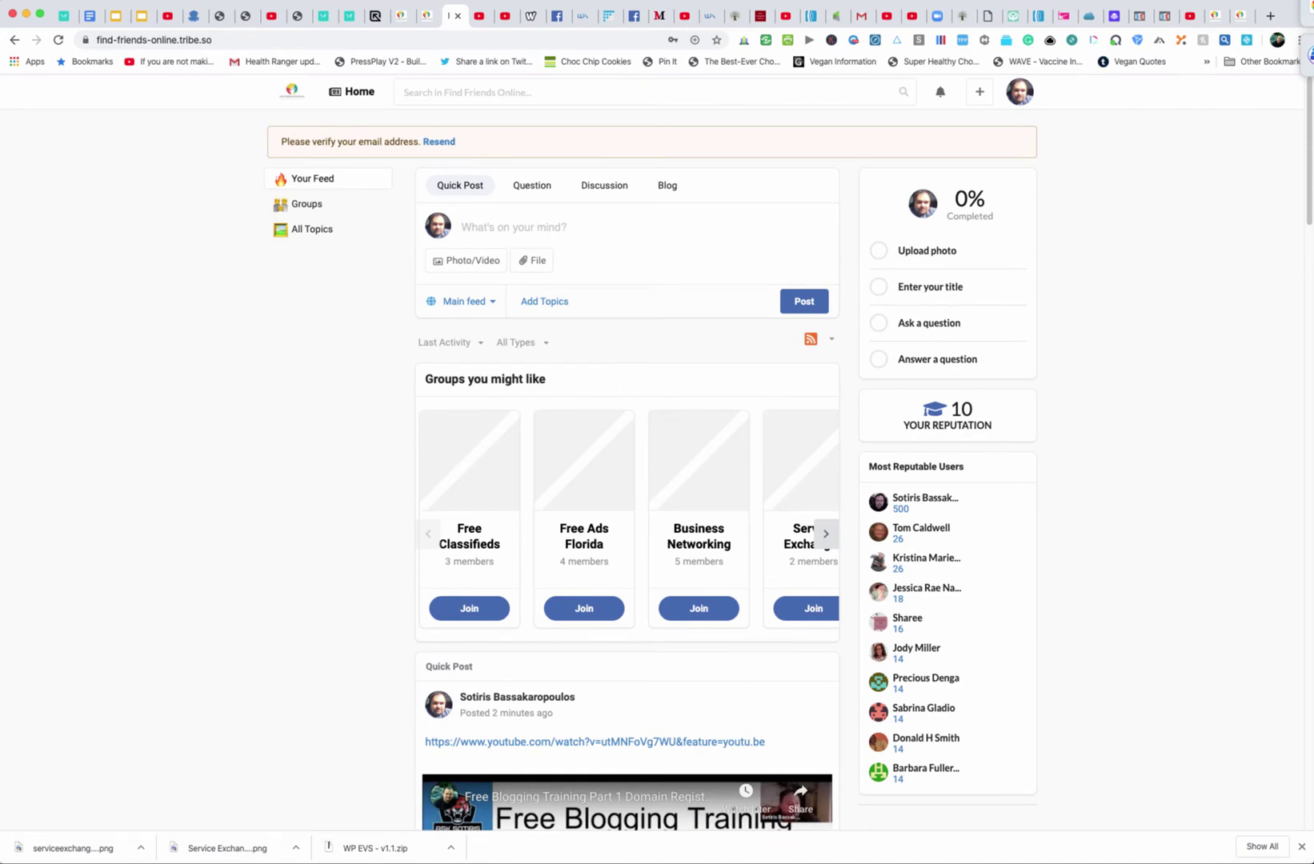
scroll(1091, 521, "down", 7)
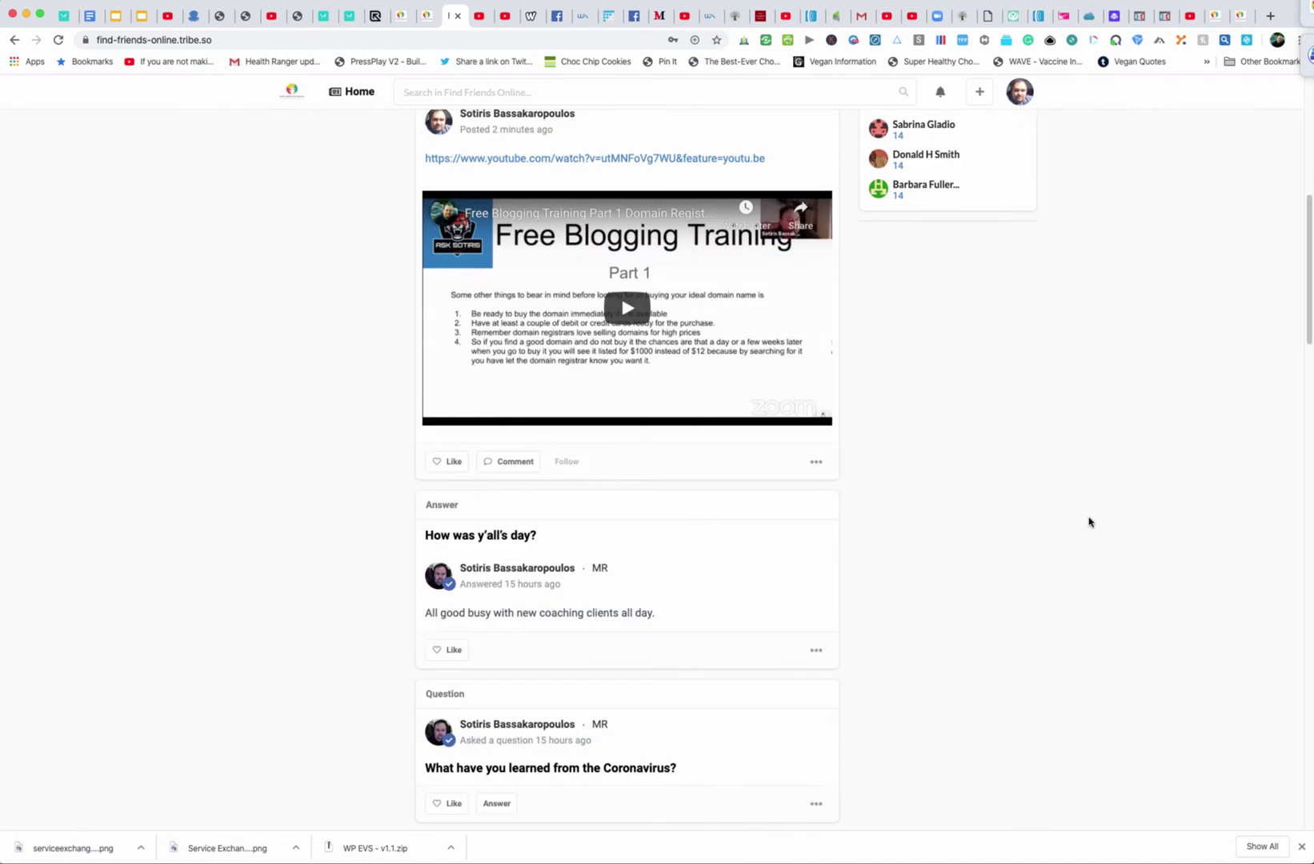
scroll(1088, 522, "down", 4)
scroll(1088, 522, "down", 9)
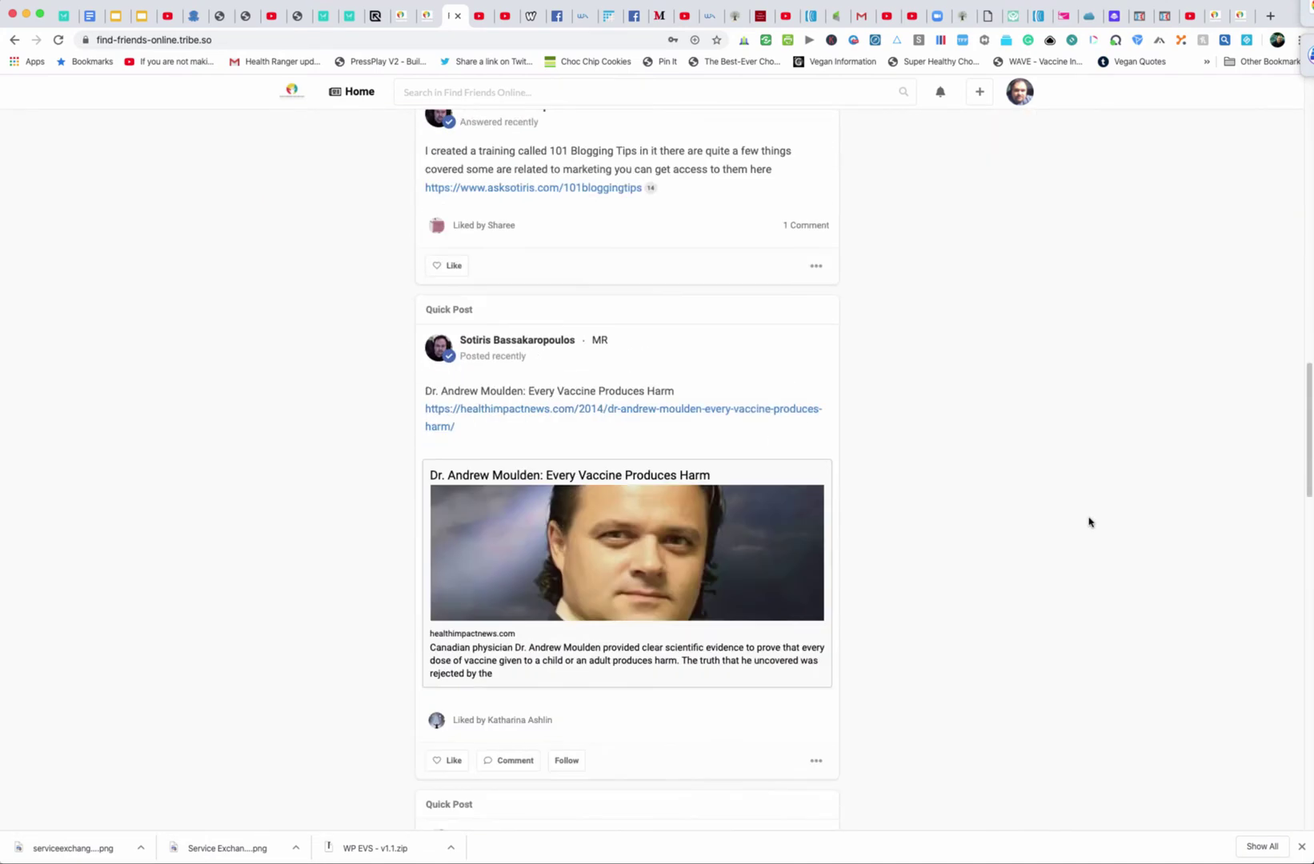
scroll(1089, 522, "down", 20)
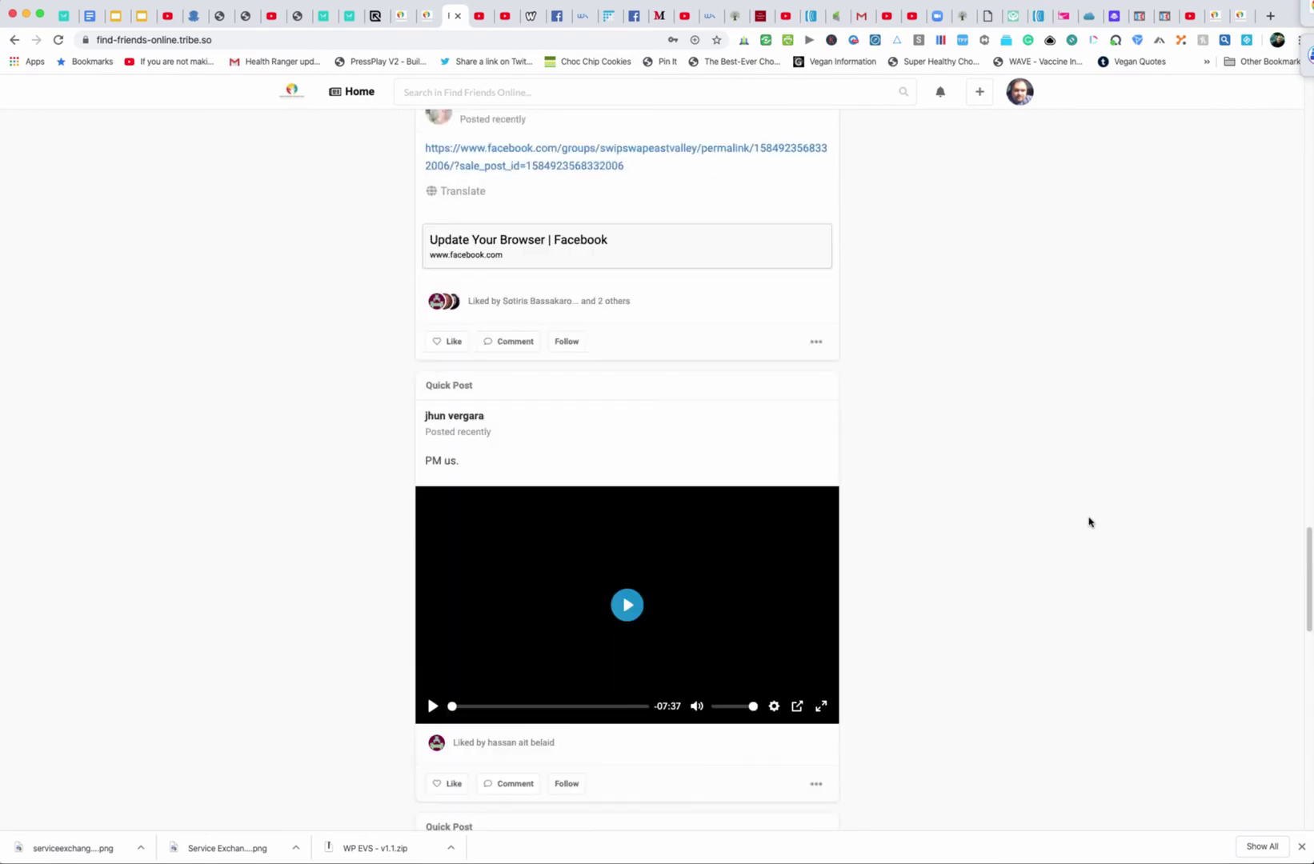
scroll(1088, 521, "down", 12)
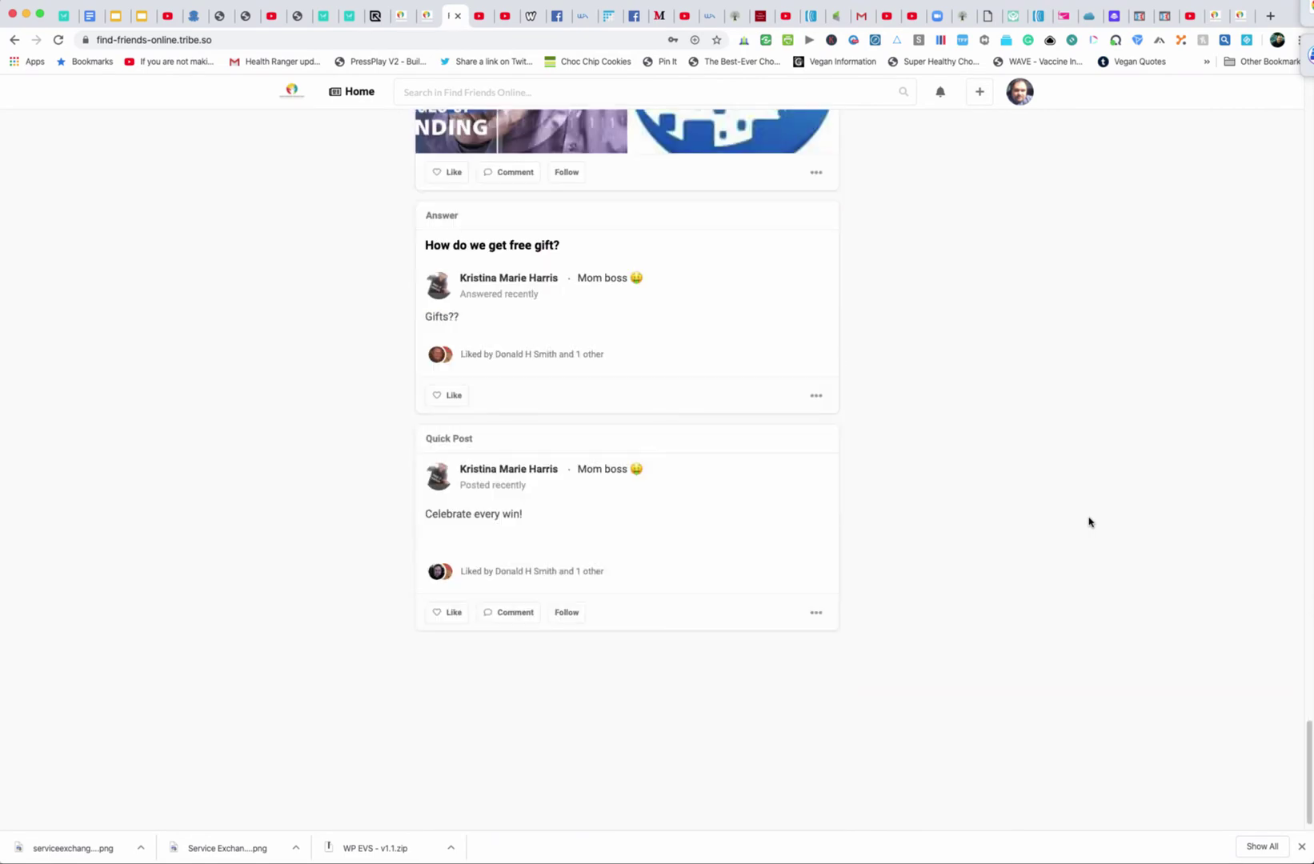
scroll(1089, 521, "down", 12)
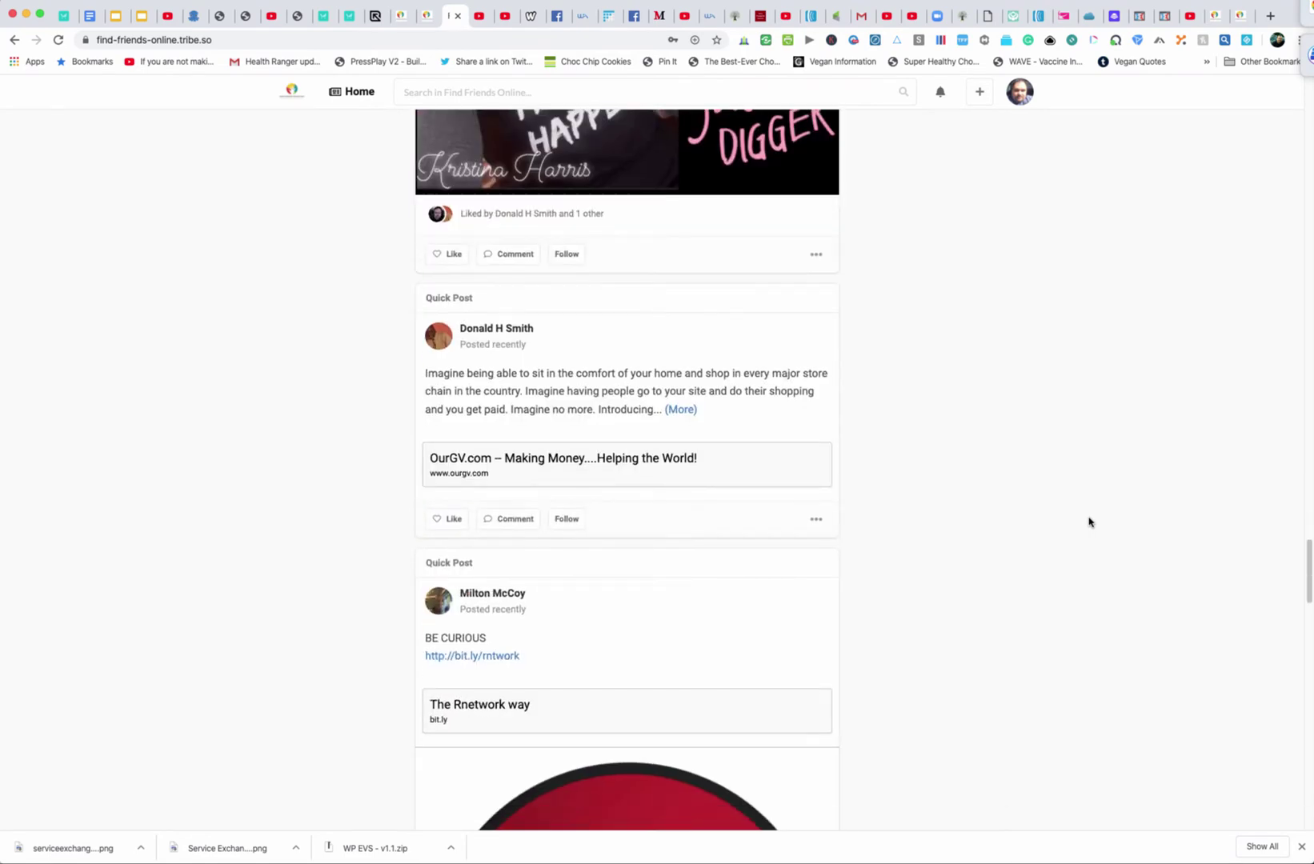
scroll(1097, 505, "down", 5)
scroll(1091, 516, "up", 16)
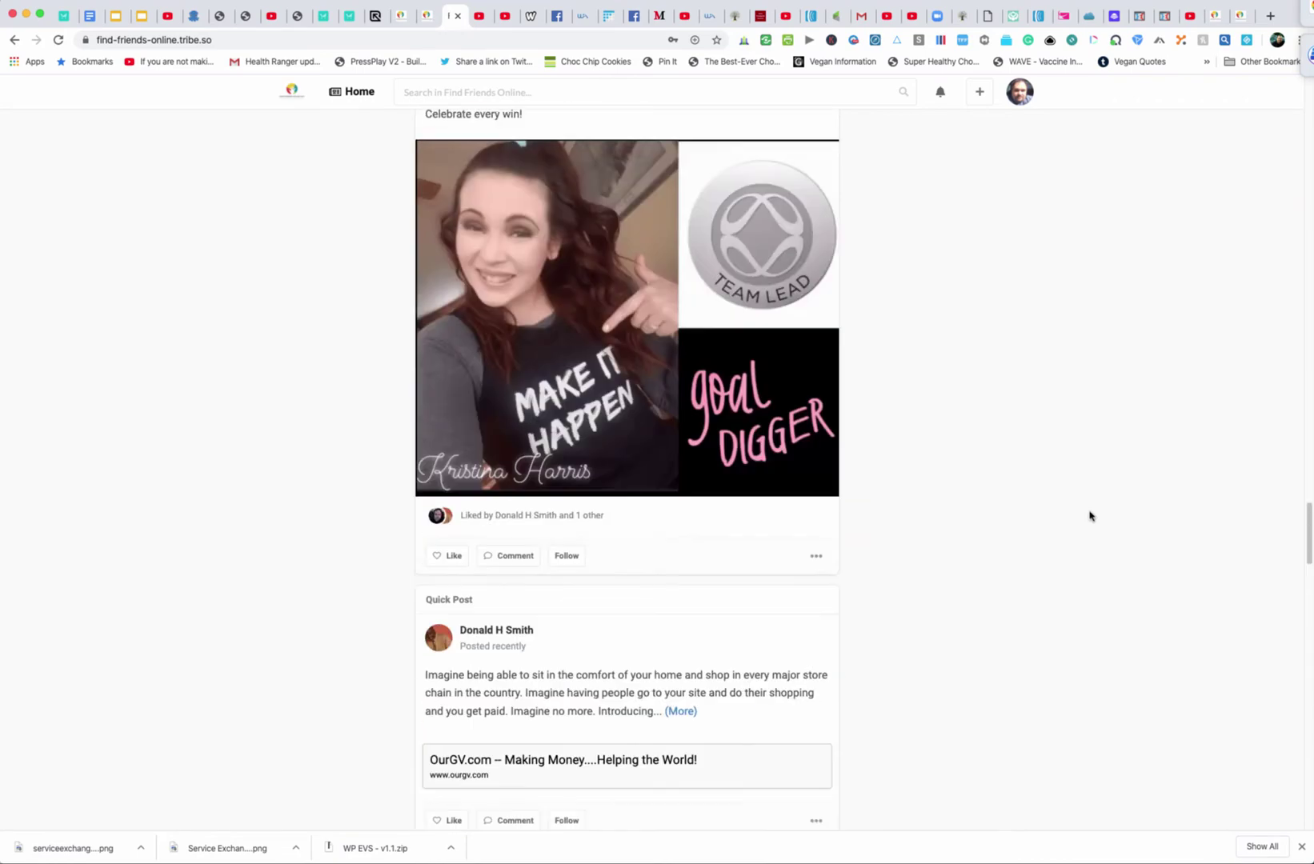
scroll(1089, 516, "up", 20)
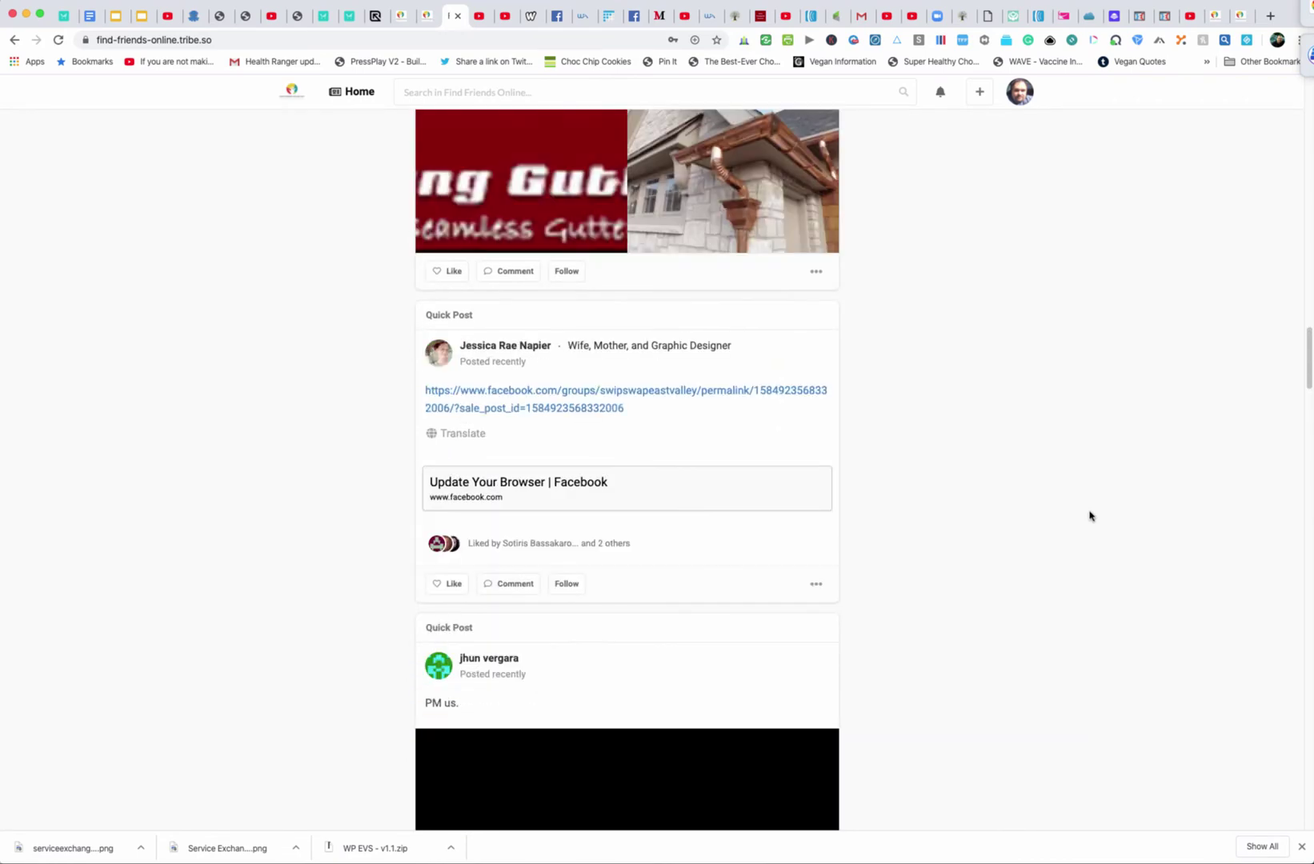
scroll(1089, 516, "up", 8)
scroll(1090, 516, "up", 20)
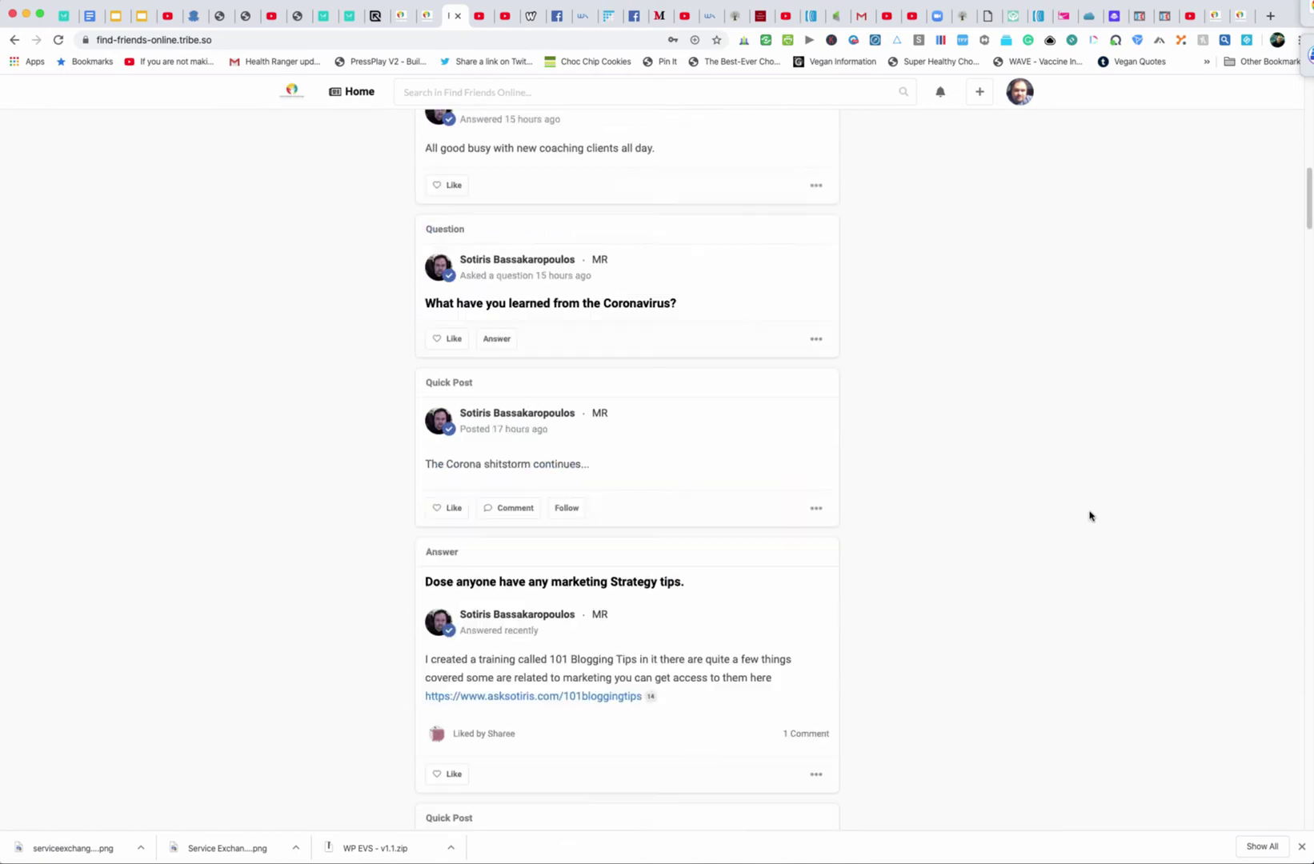
scroll(1090, 517, "up", 3)
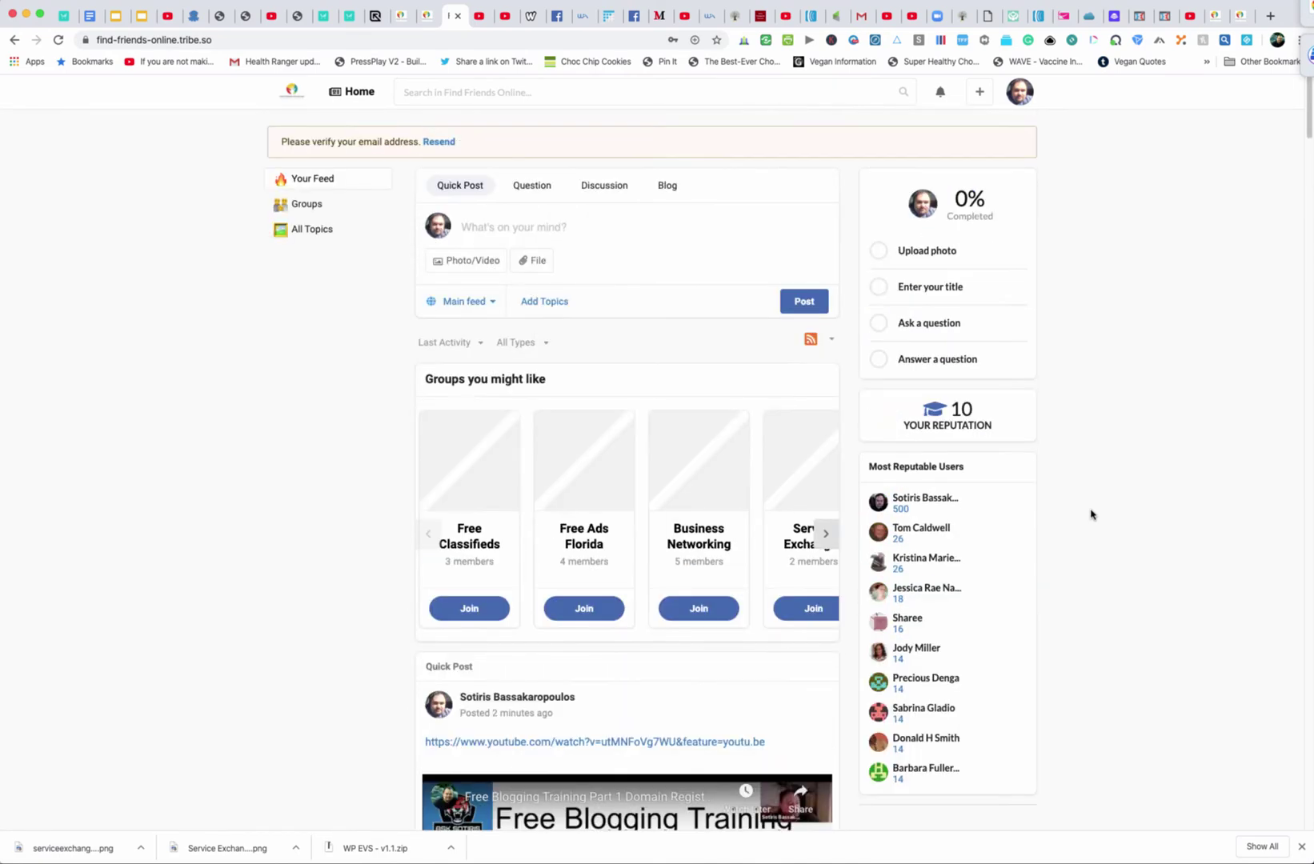
scroll(1090, 514, "down", 20)
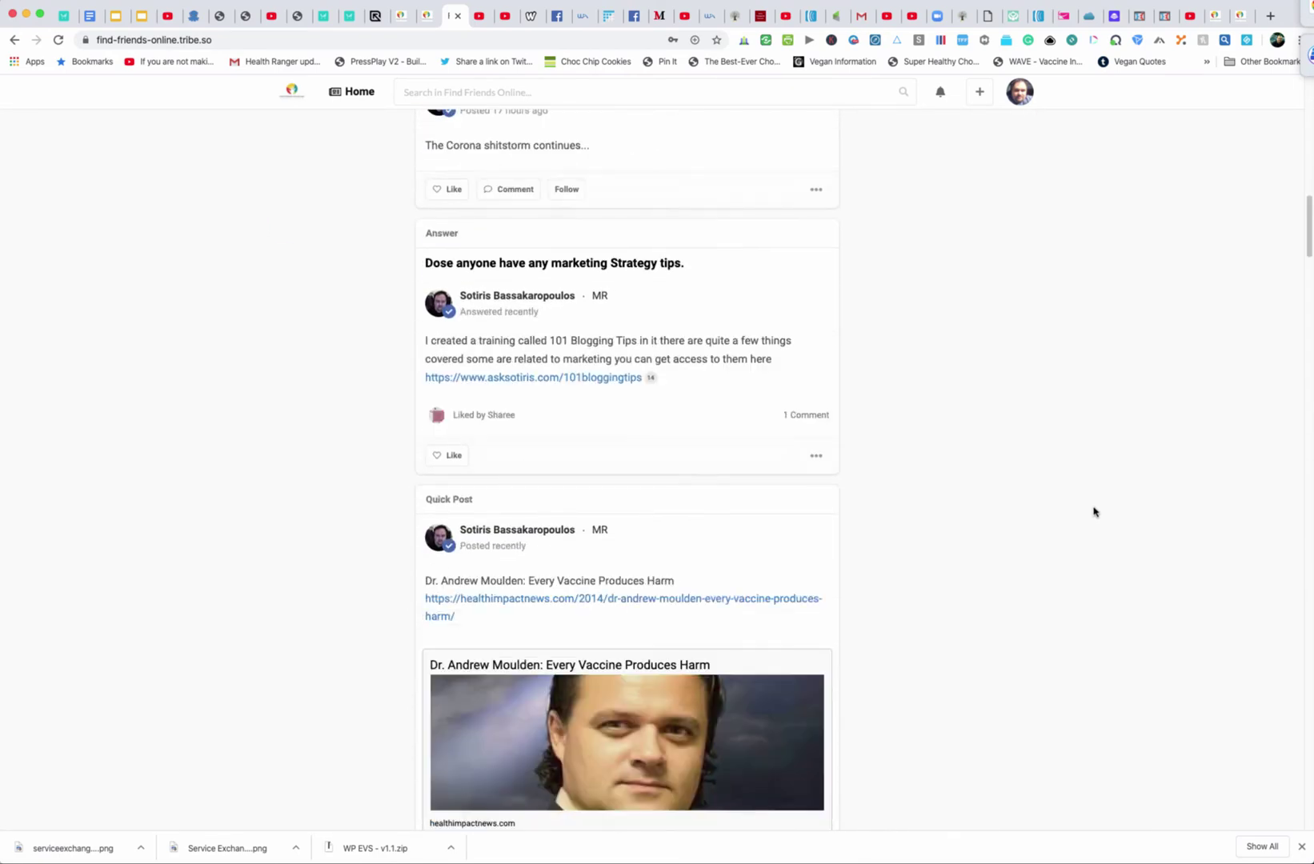
scroll(1095, 511, "down", 10)
scroll(1095, 512, "up", 12)
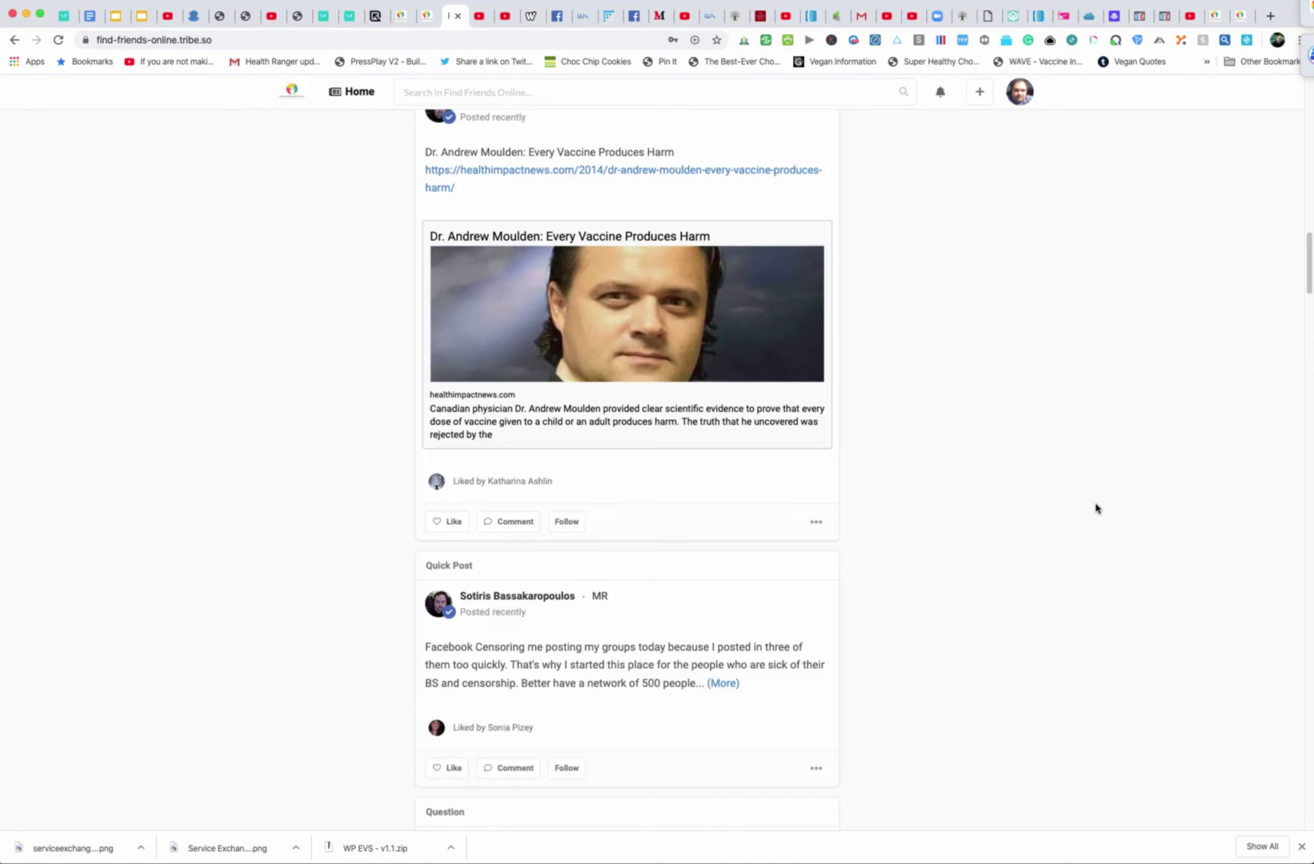
scroll(1096, 508, "up", 12)
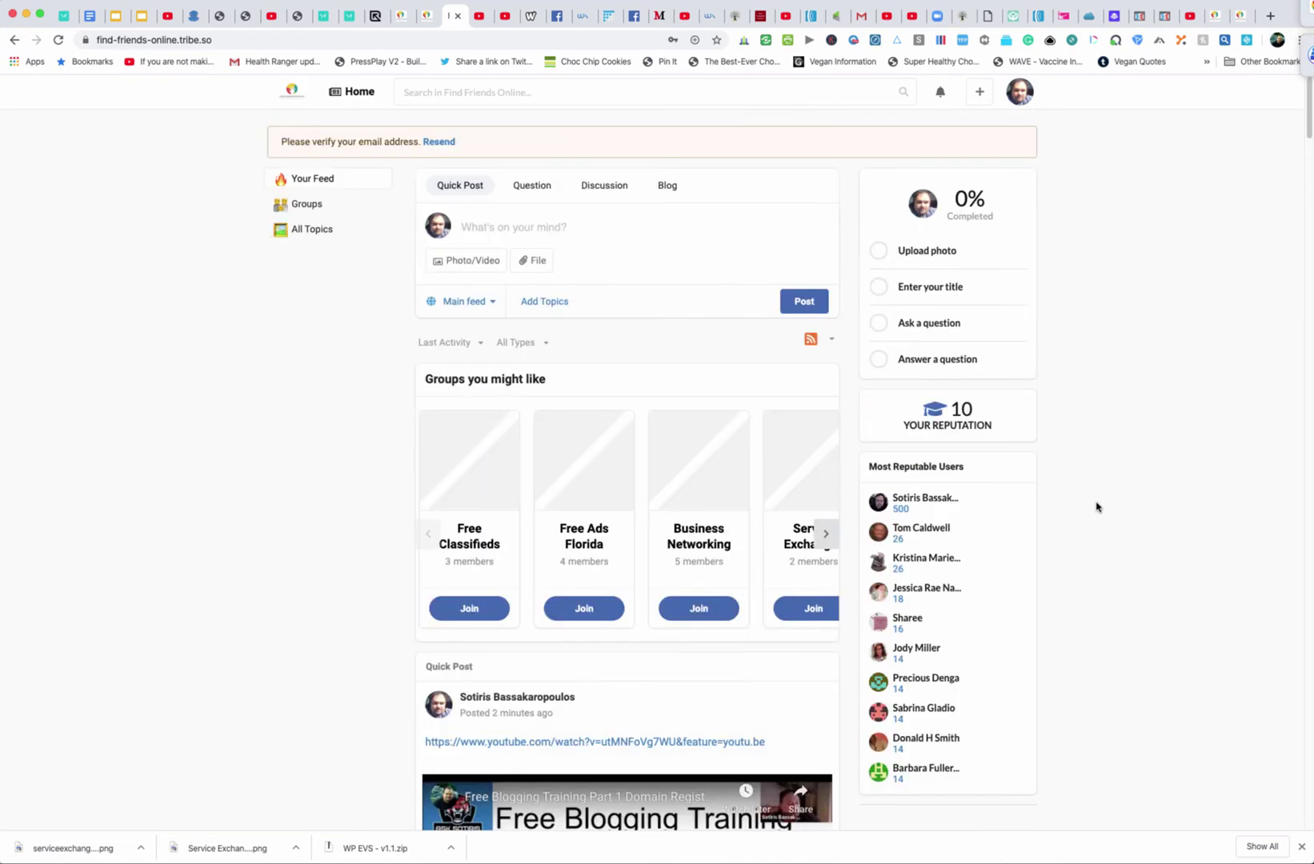
scroll(1097, 506, "down", 15)
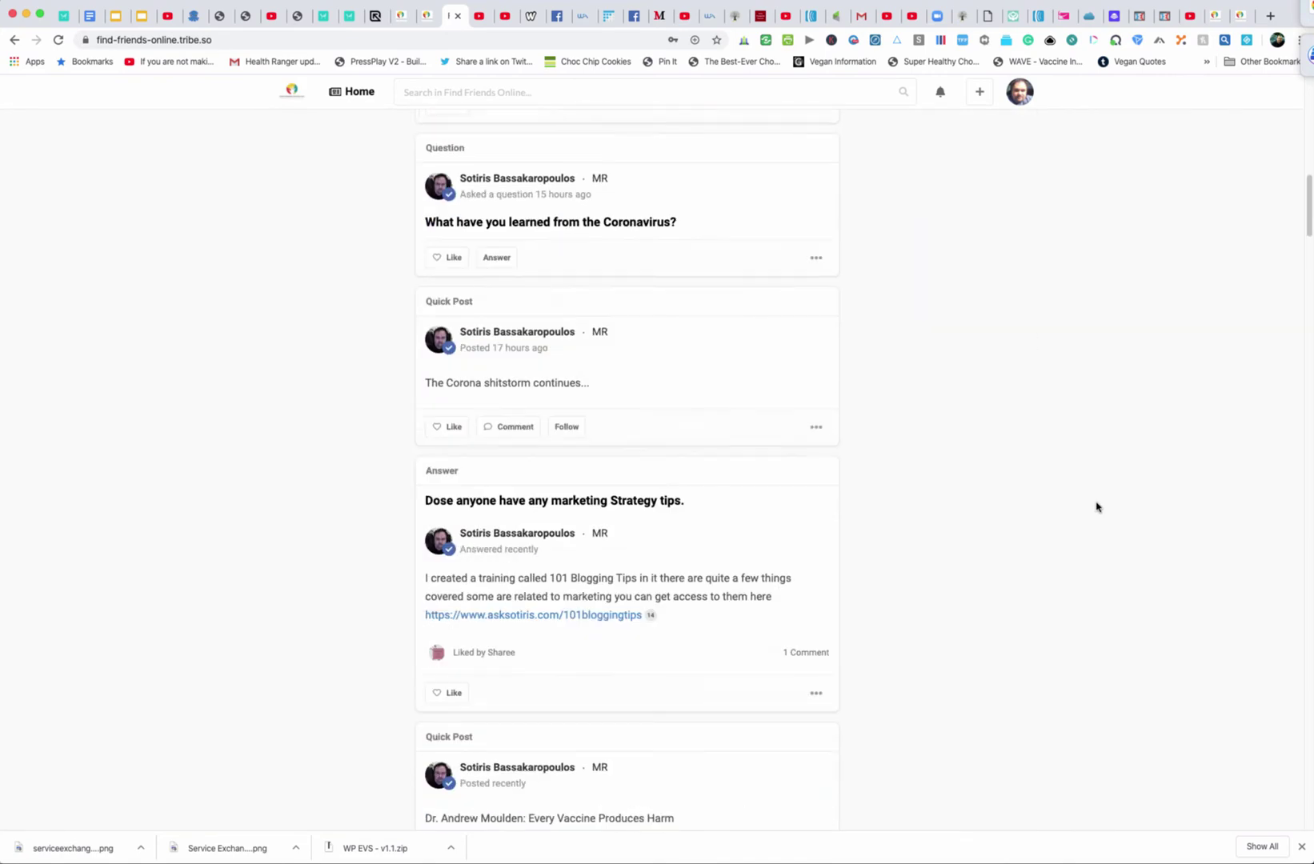
scroll(1097, 507, "down", 15)
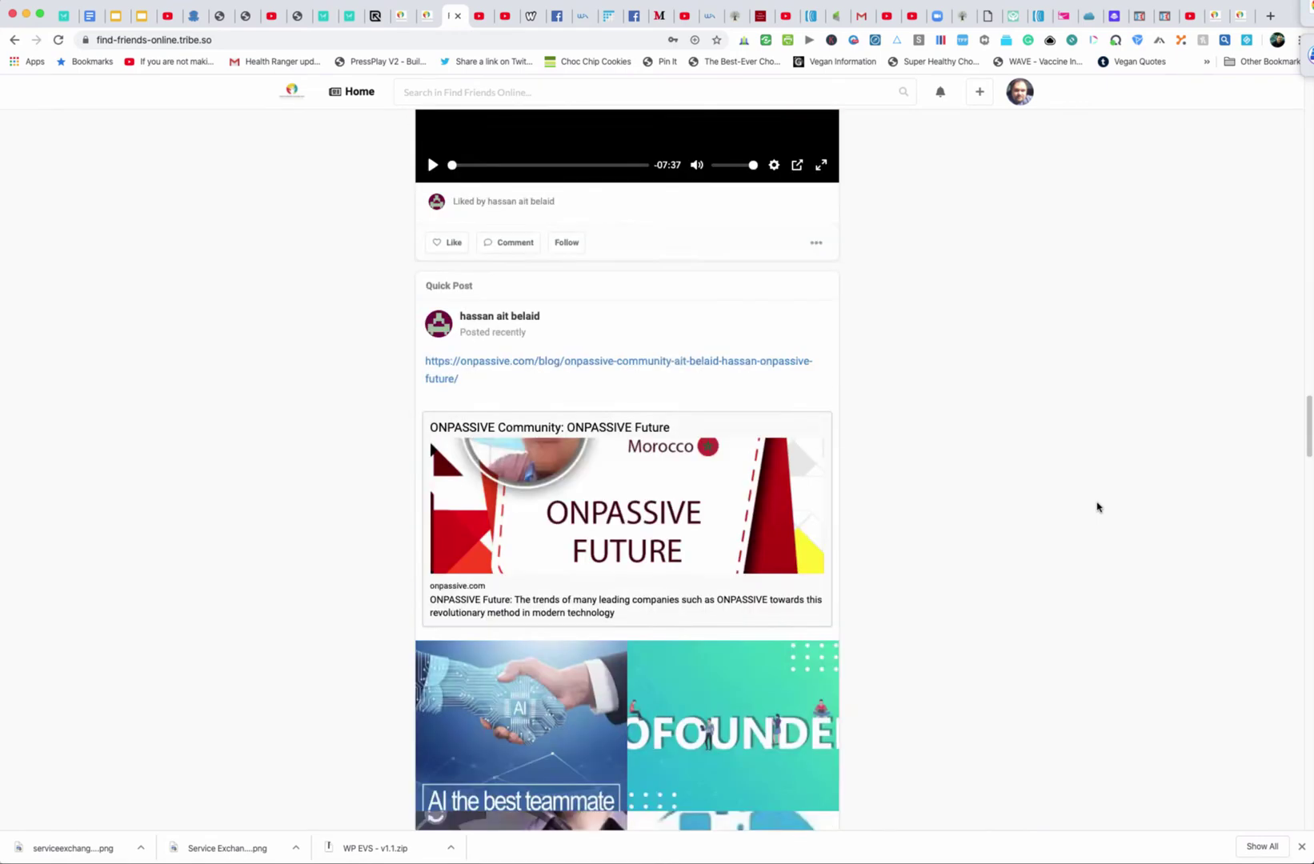
scroll(1097, 507, "up", 15)
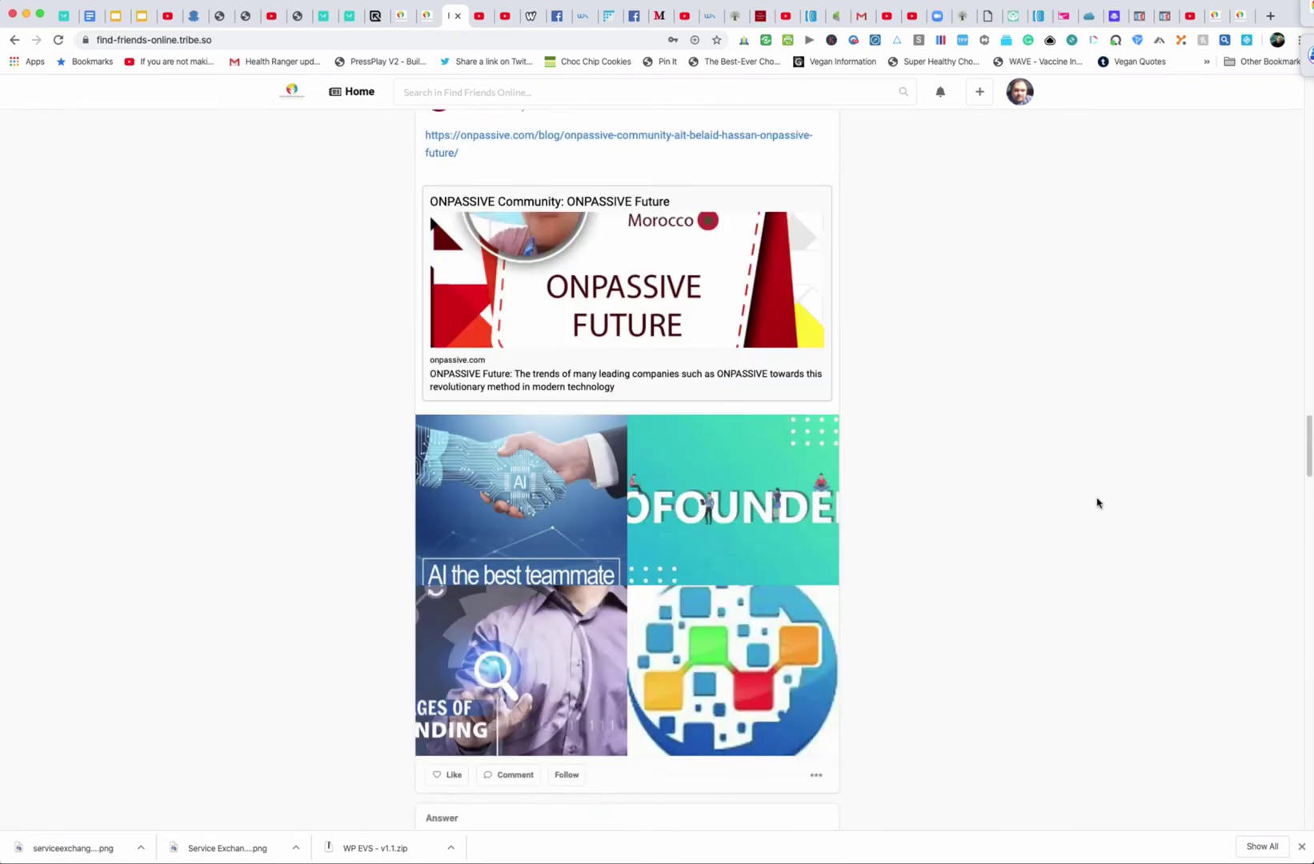
scroll(1098, 502, "up", 15)
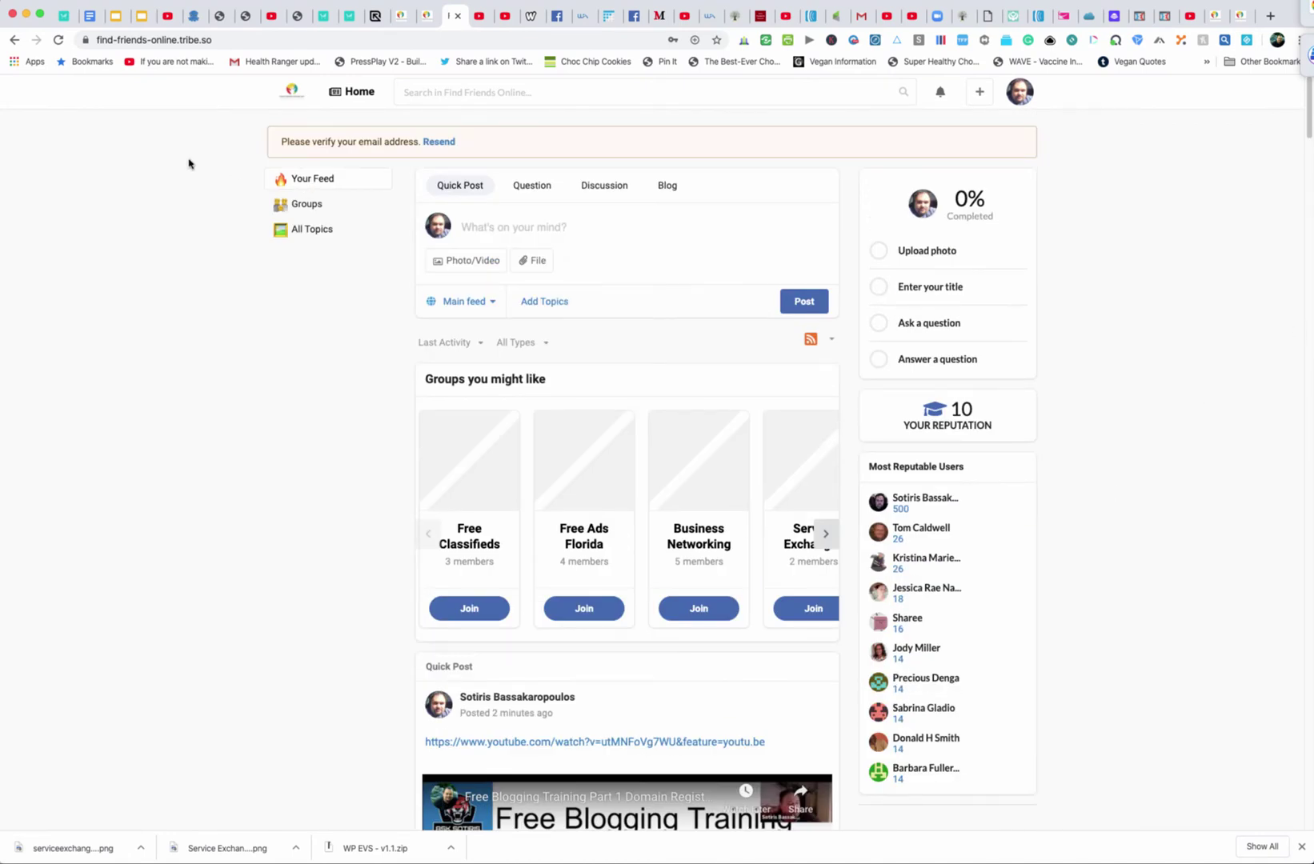
Open Edit Profile from the profile photo and place the caret in the empty About you bio
left_click(886, 257)
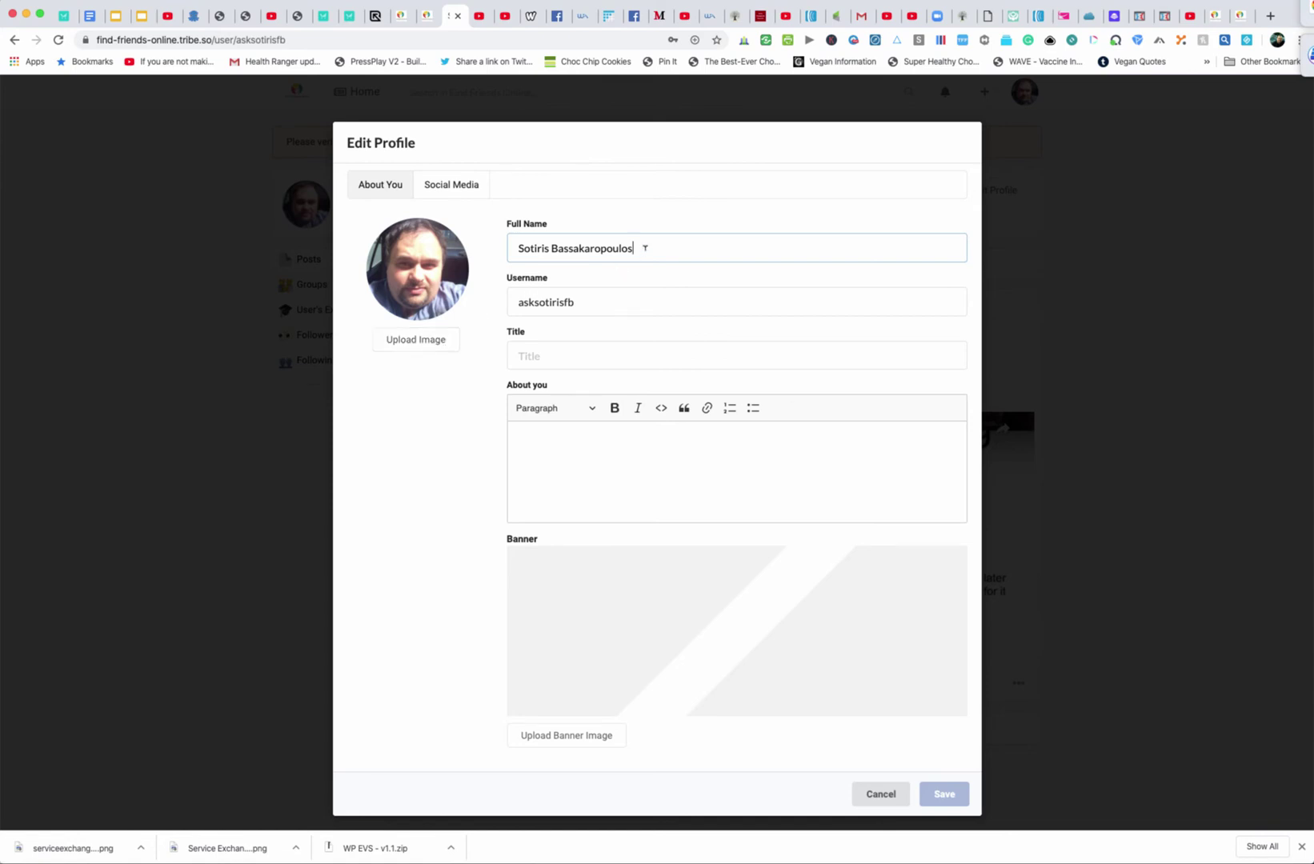
left_click(564, 437)
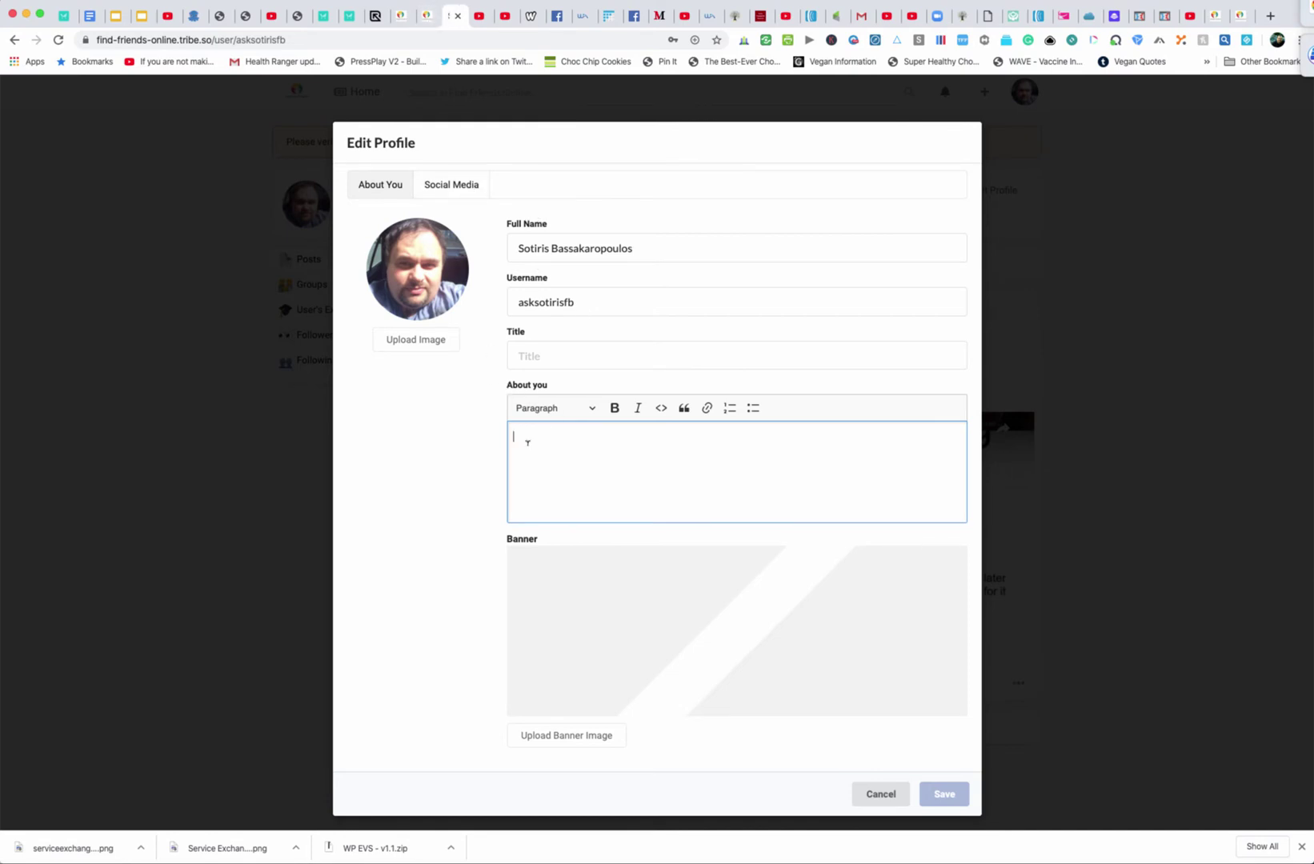
Replace the ThriveCart tab's address with the personal website asksotiris.com
left_click(300, 18)
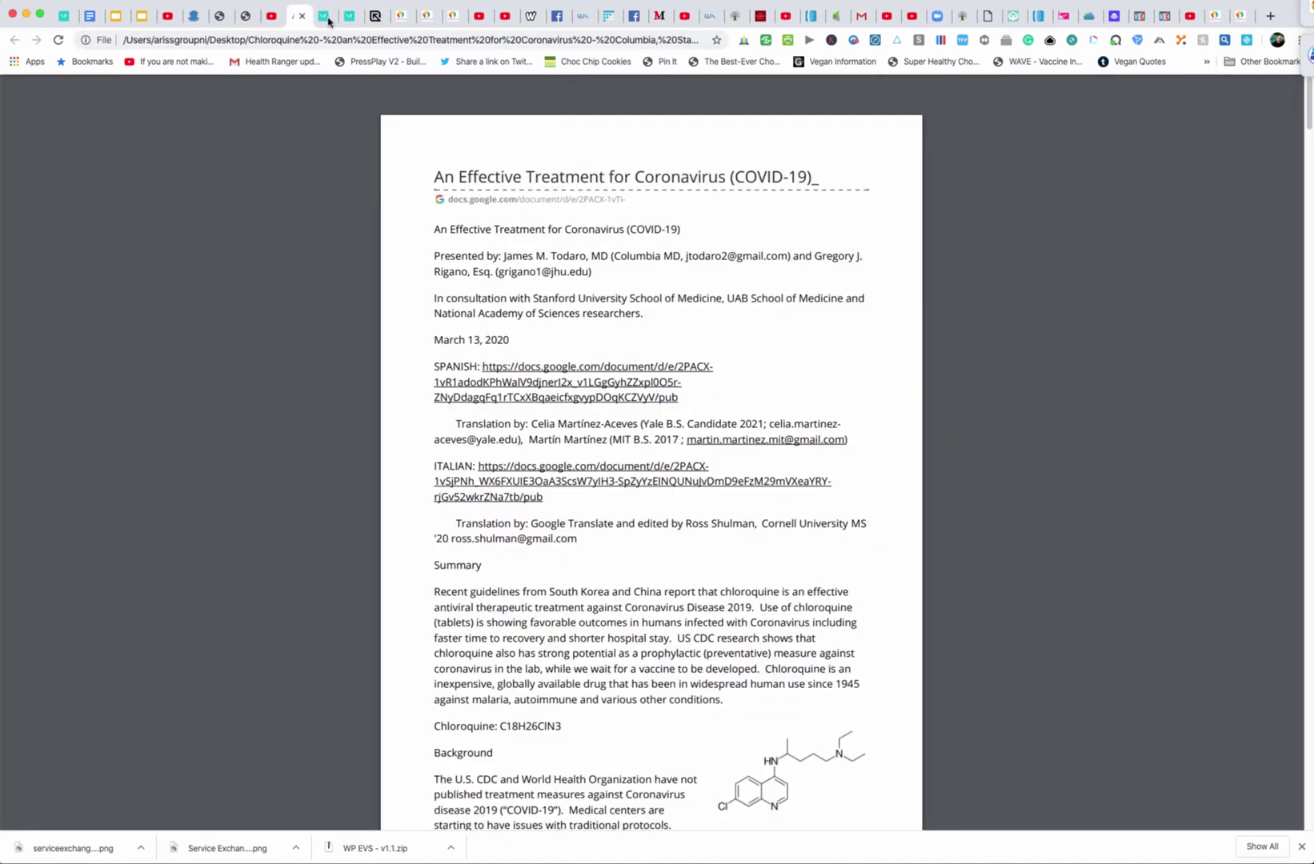
left_click(325, 16)
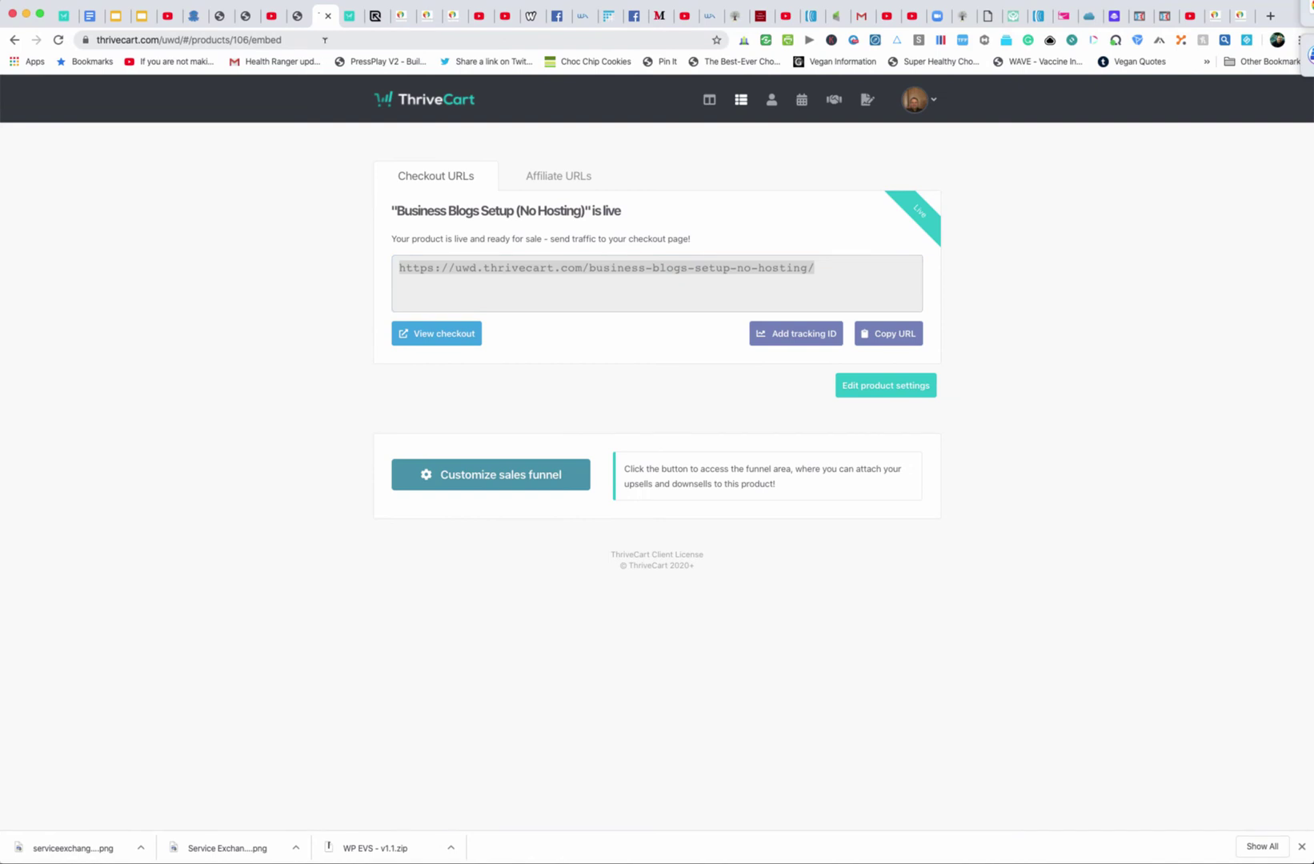
left_click(325, 39)
key("super+a")
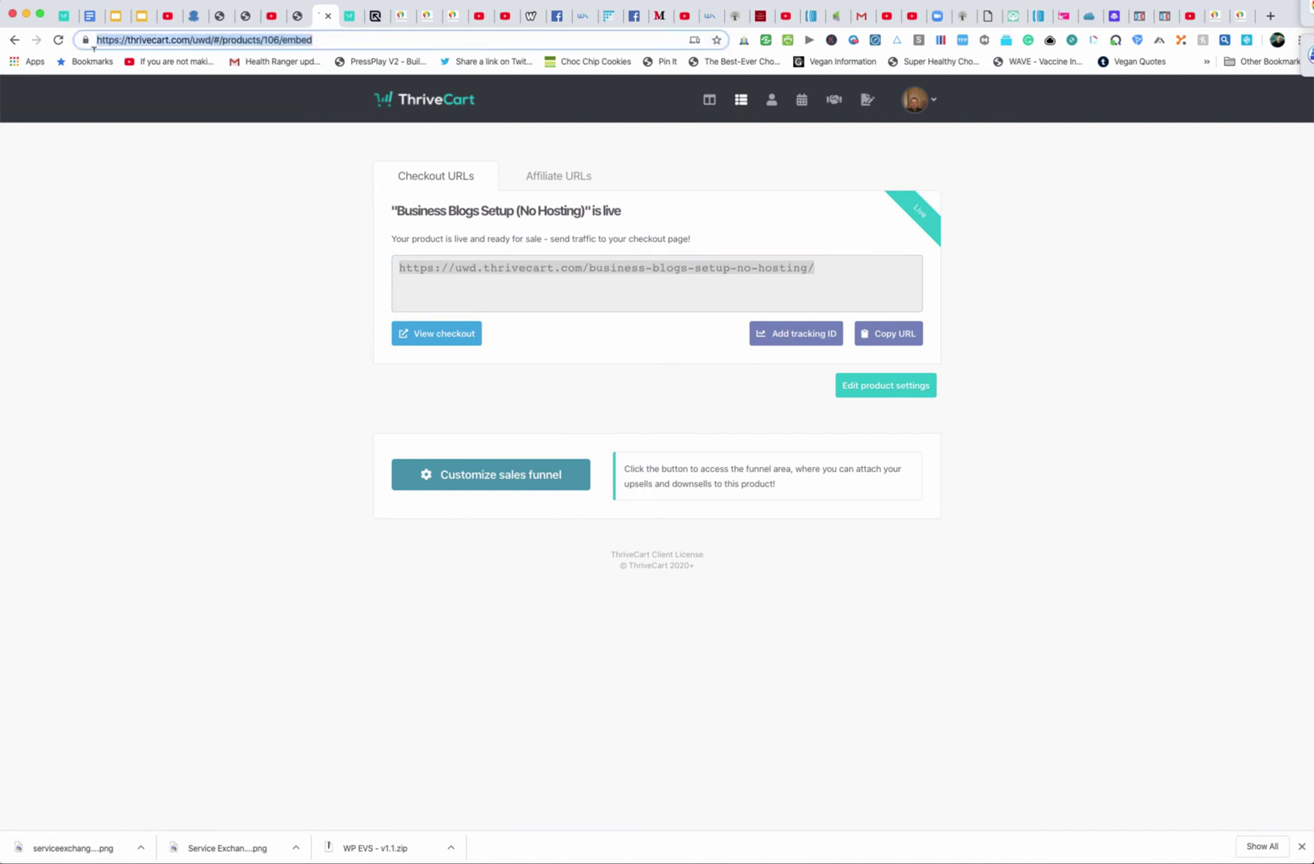
type("www.")
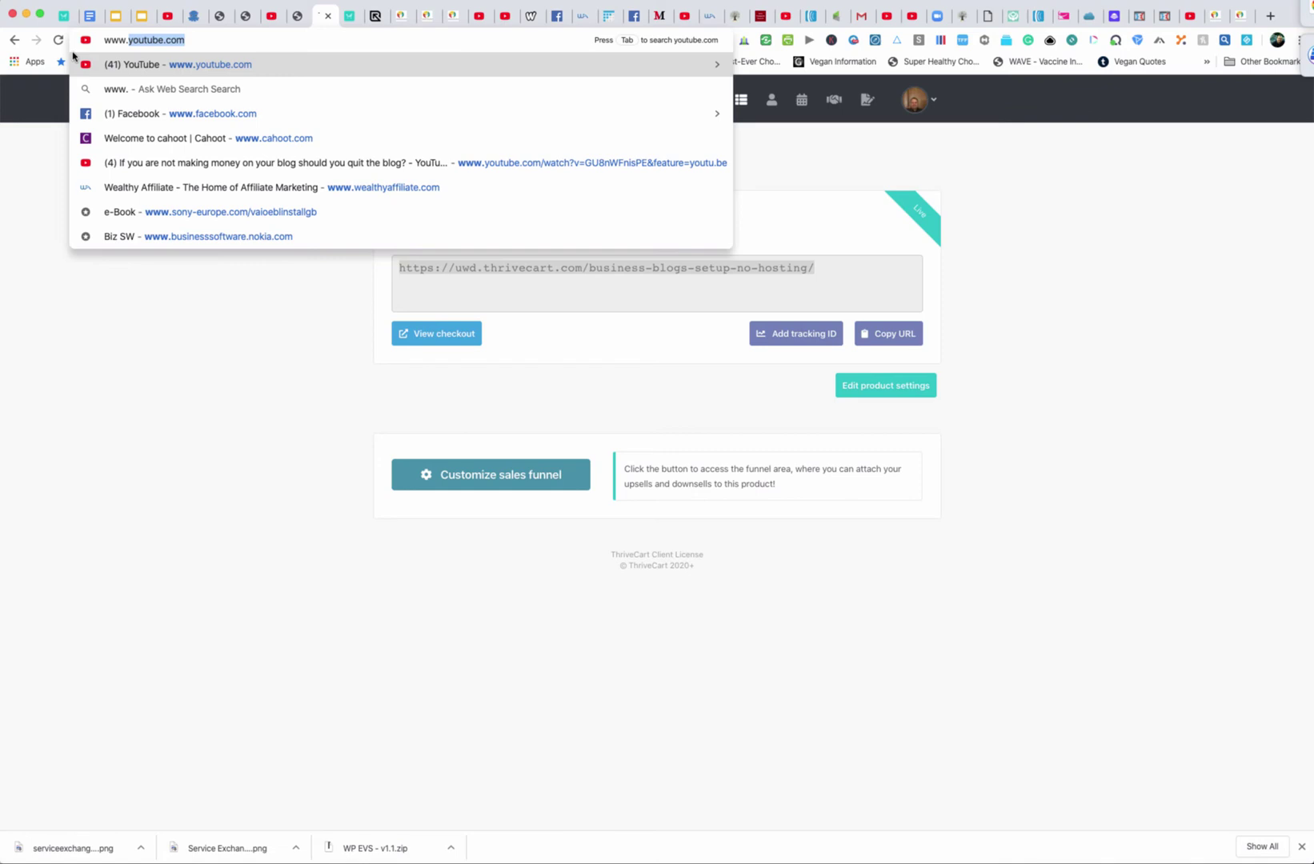
type("ask")
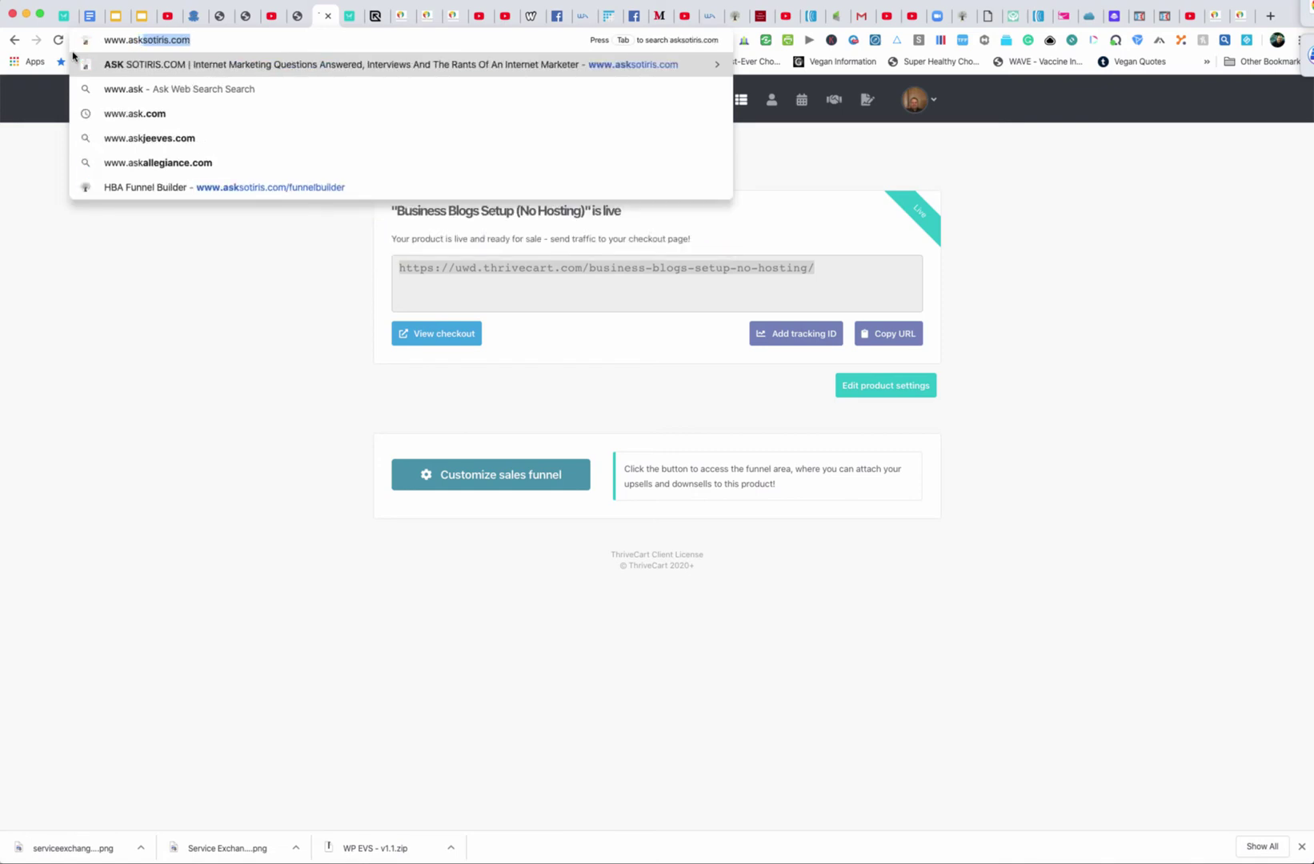
key("Return")
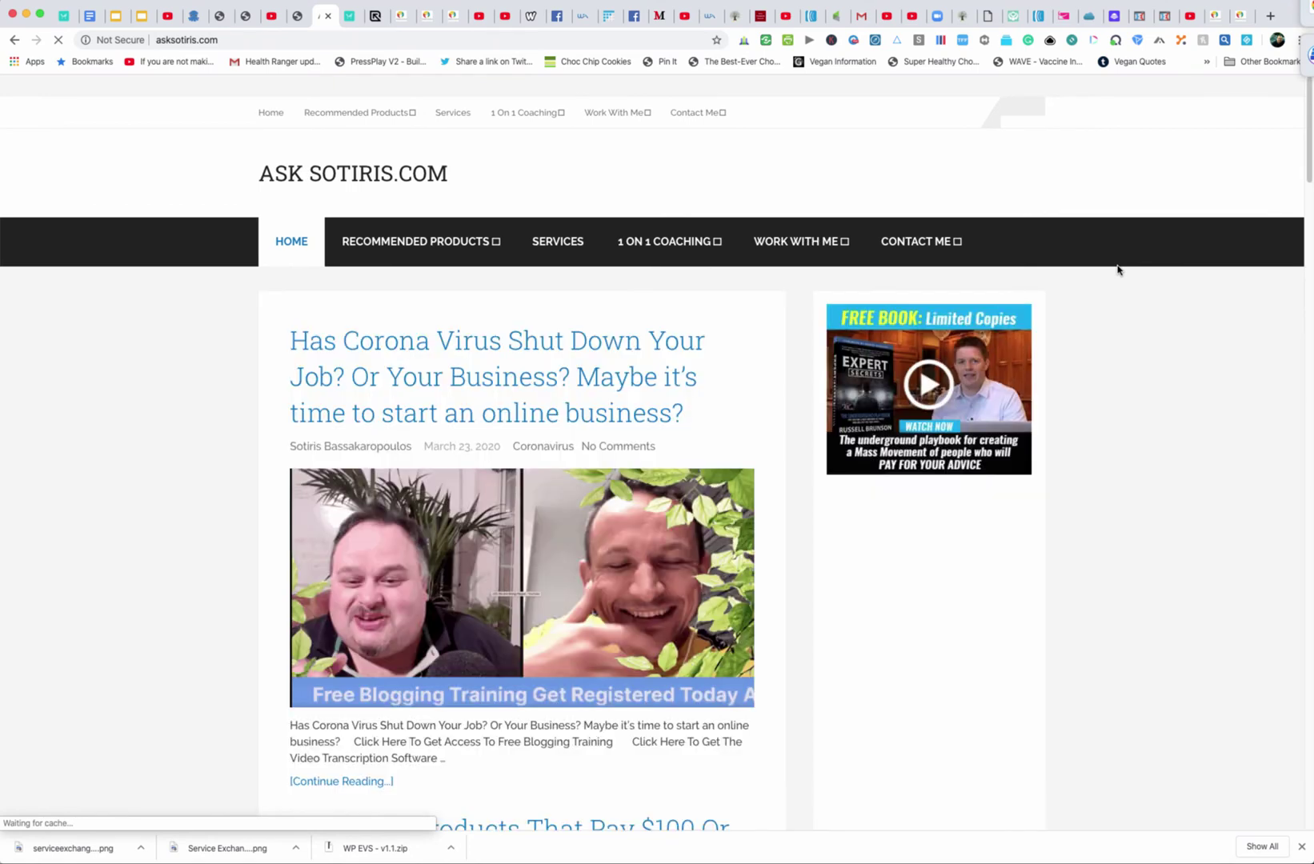
Open the site's Work With Me > About page and start selecting the bio text
mouse_move(610, 112)
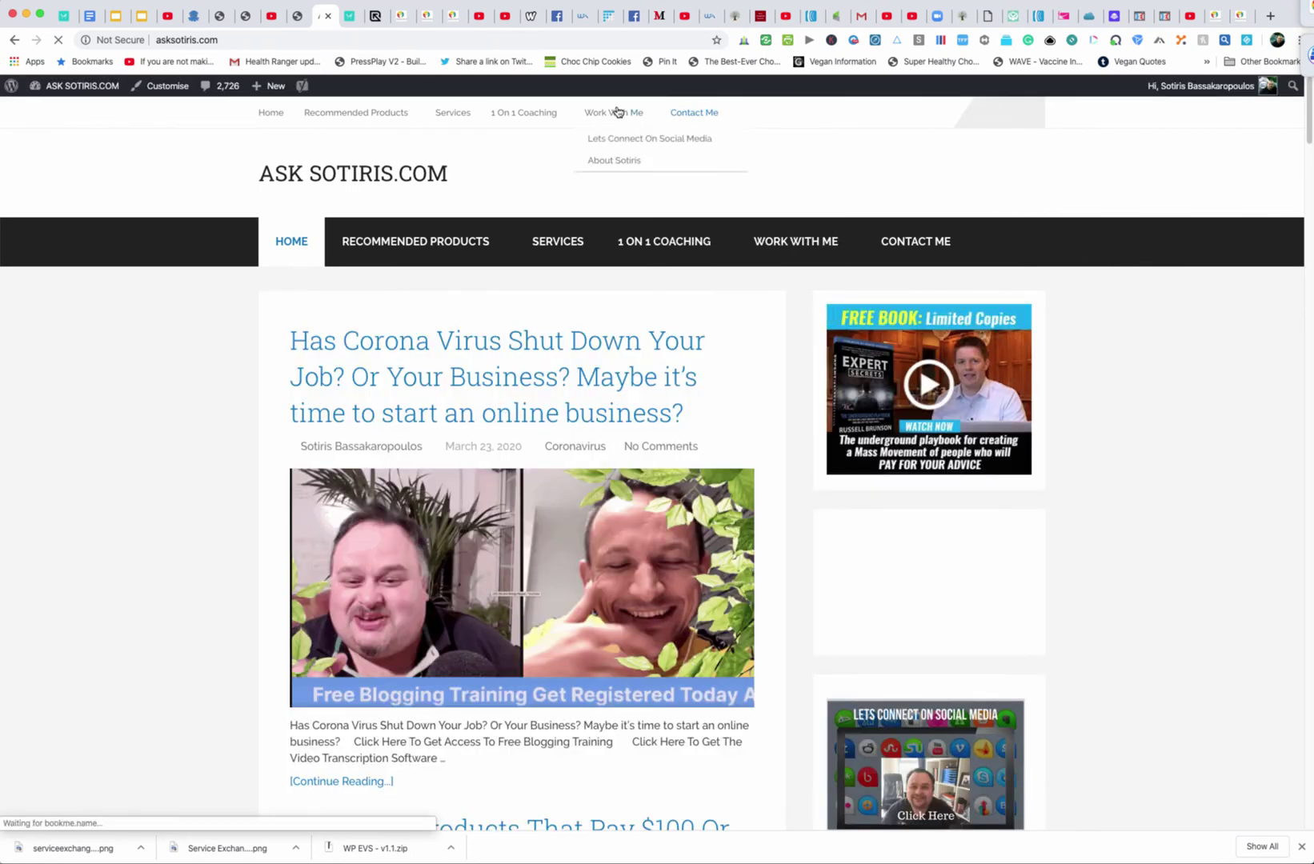
left_click(615, 160)
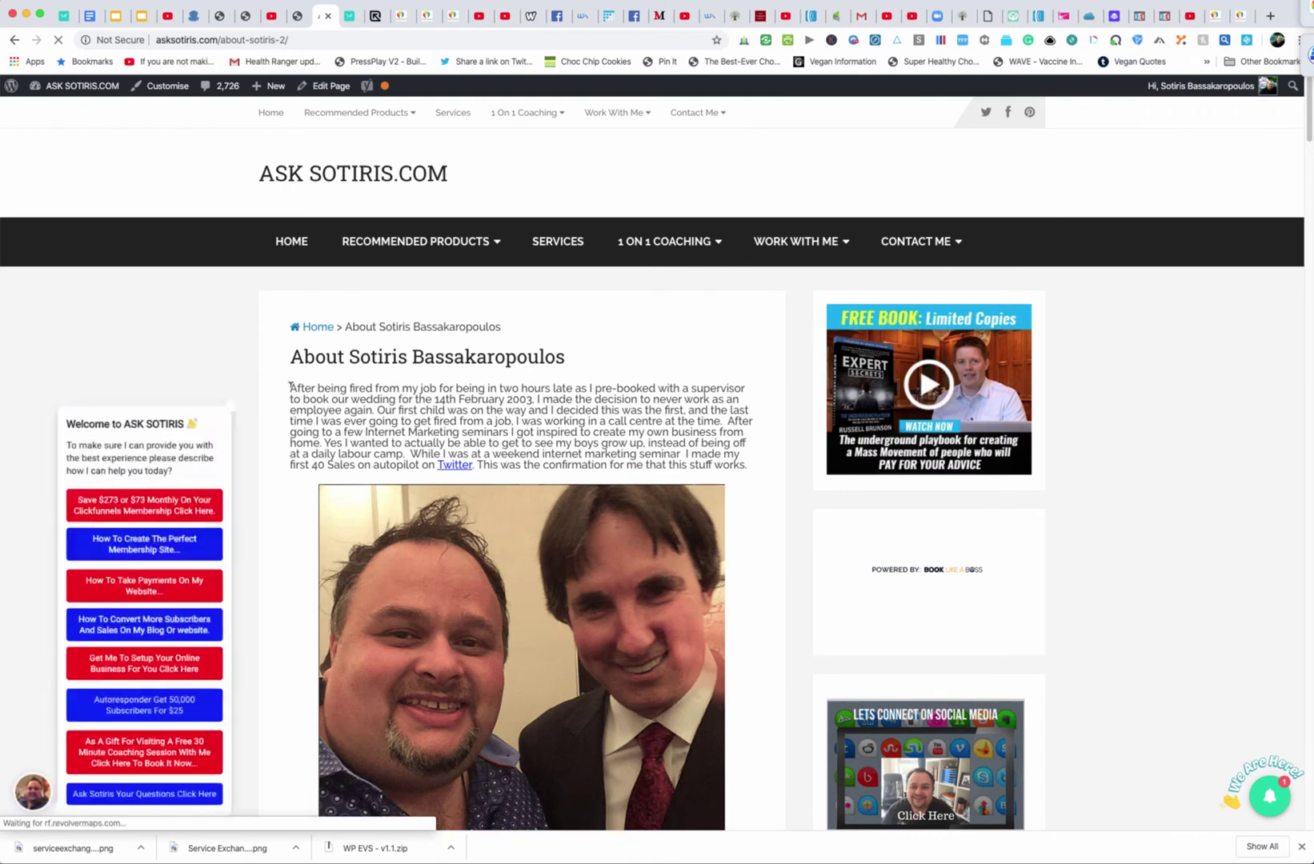
left_click_drag(291, 387, 323, 433)
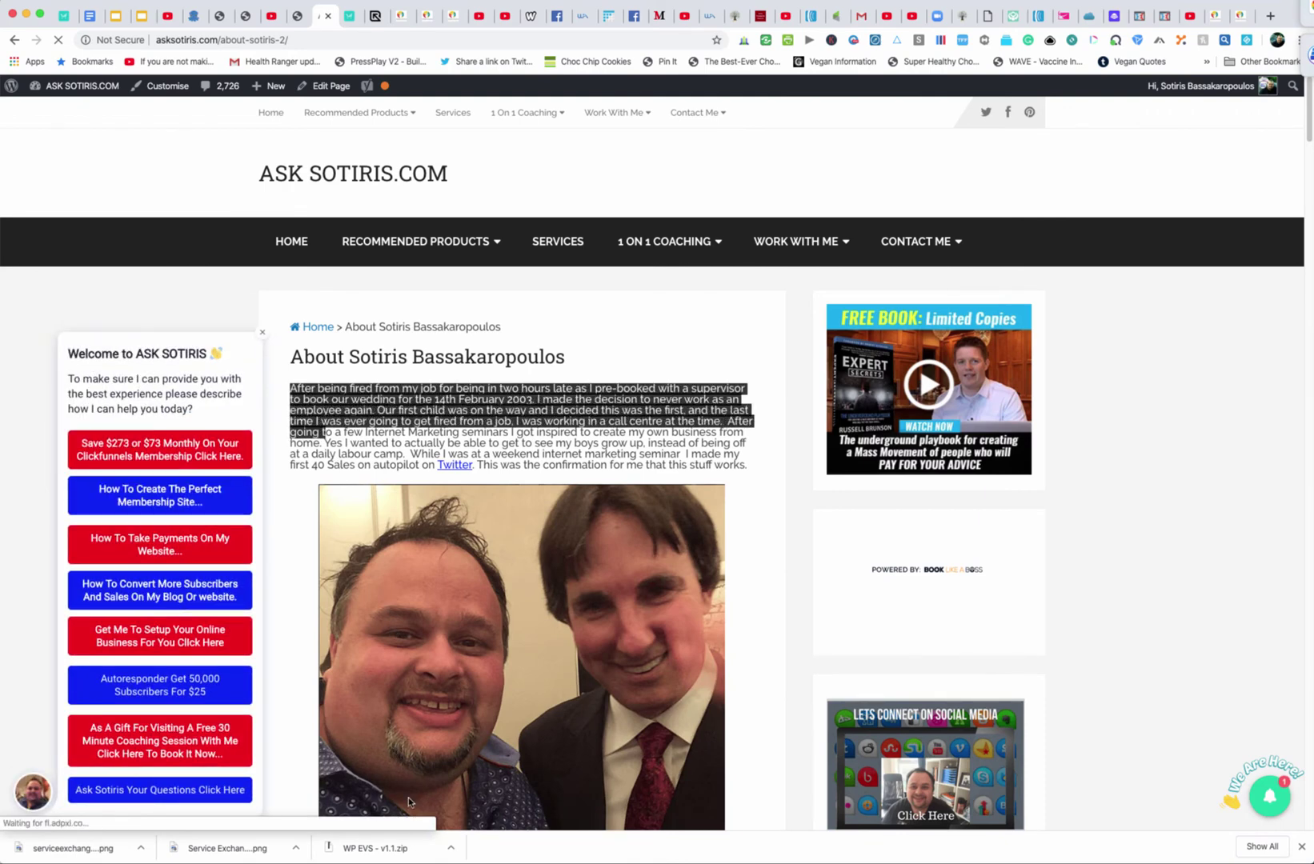
left_click_drag(408, 802, 558, 306)
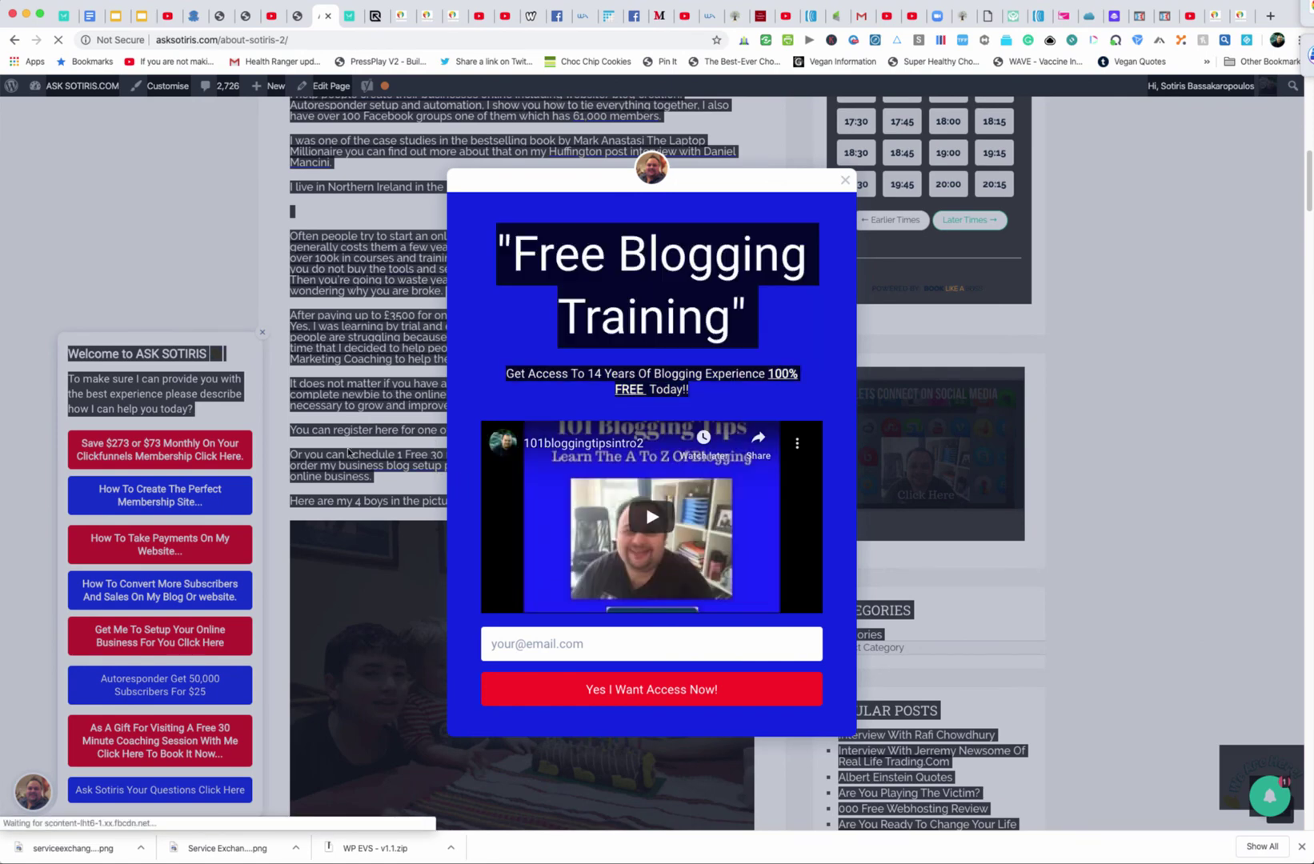
left_click_drag(349, 453, 661, 760)
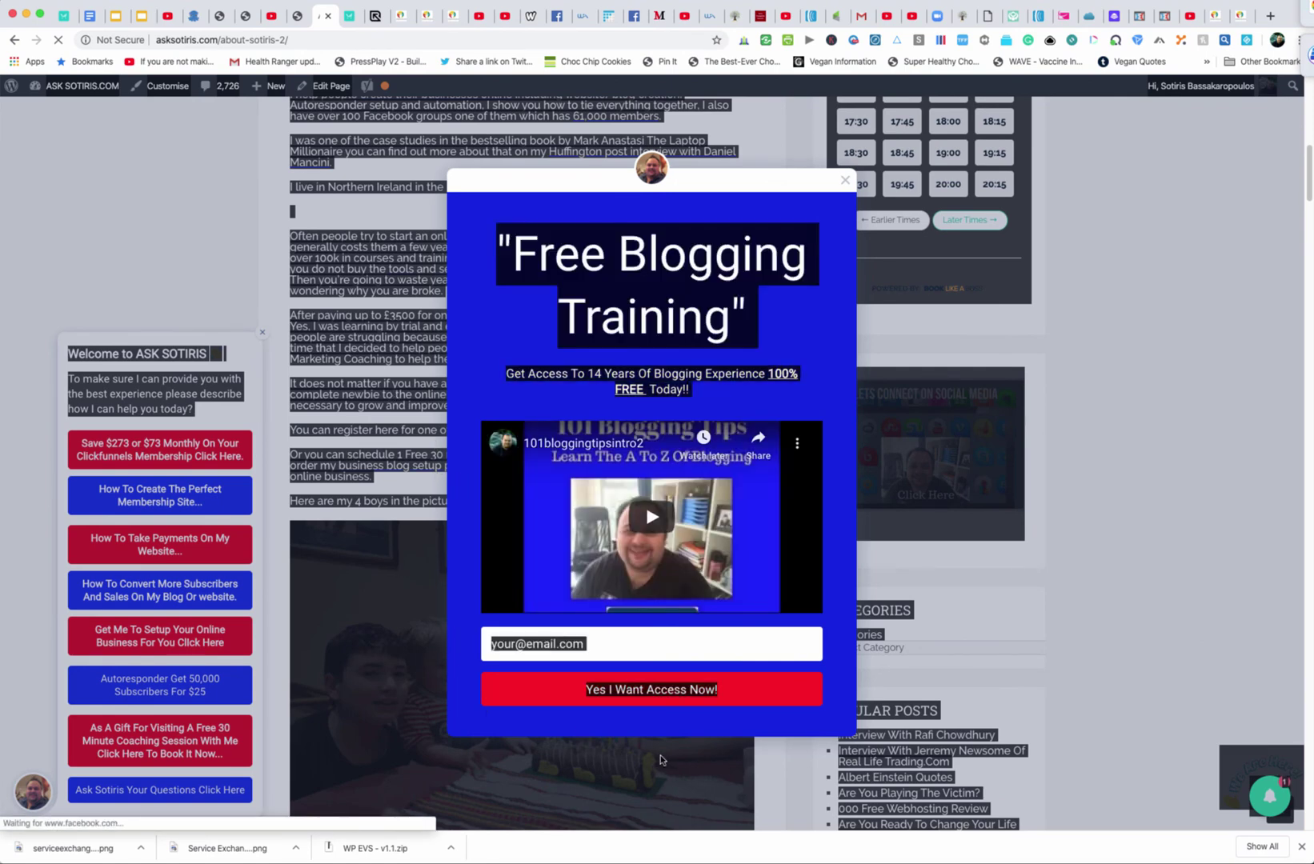
Dismiss the free blogging training popup, reselect the bio with its photos, and copy it
left_click(845, 180)
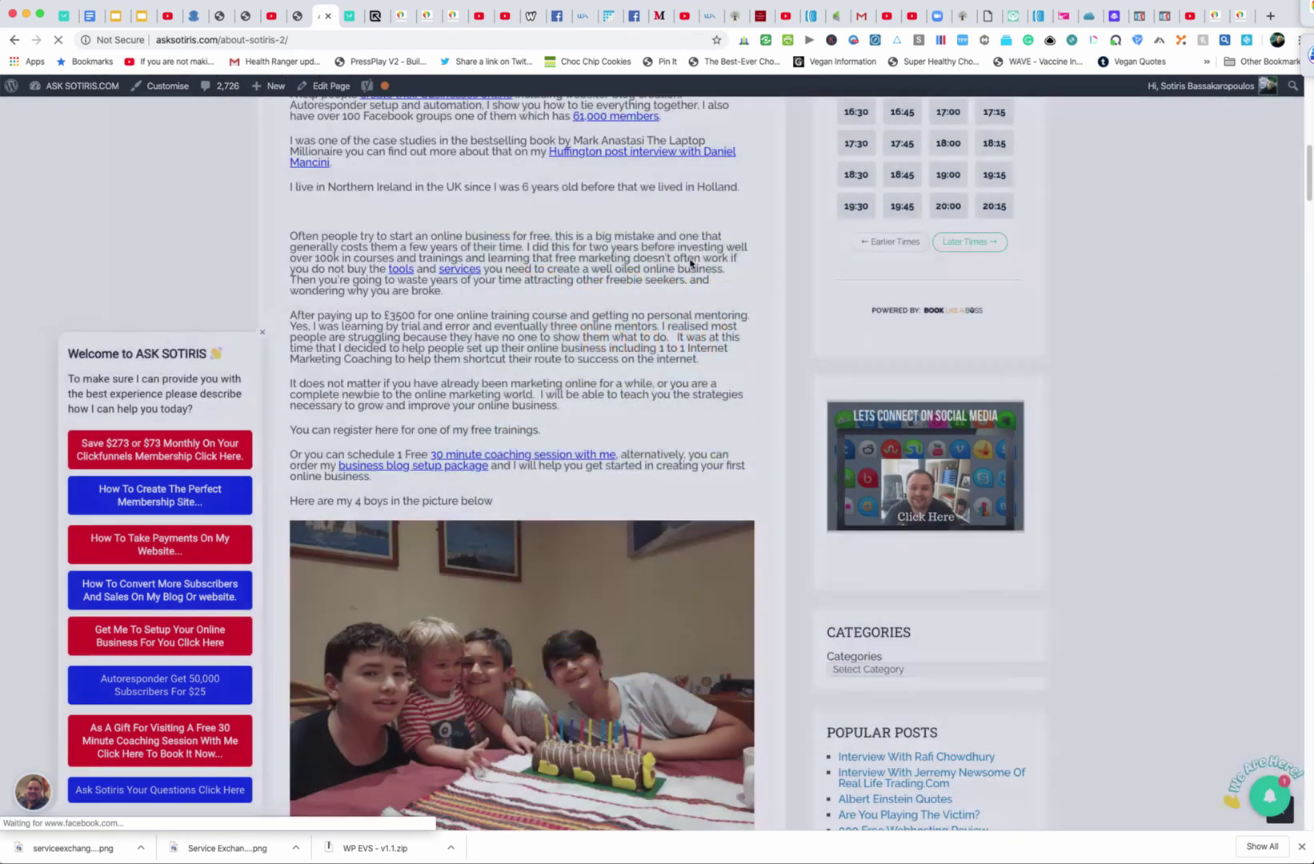
scroll(597, 364, "up", 15)
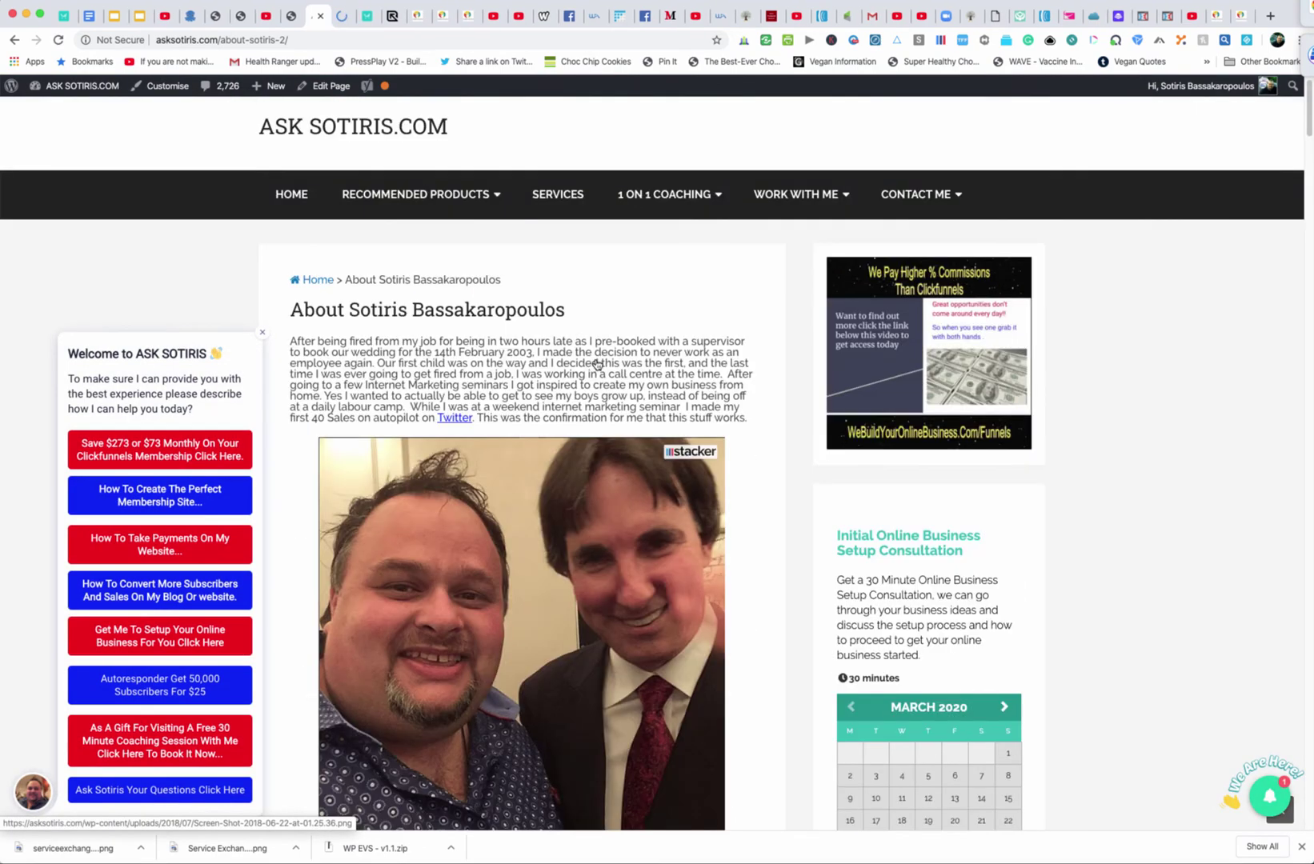
scroll(597, 364, "down", 1)
left_click_drag(289, 317, 403, 558)
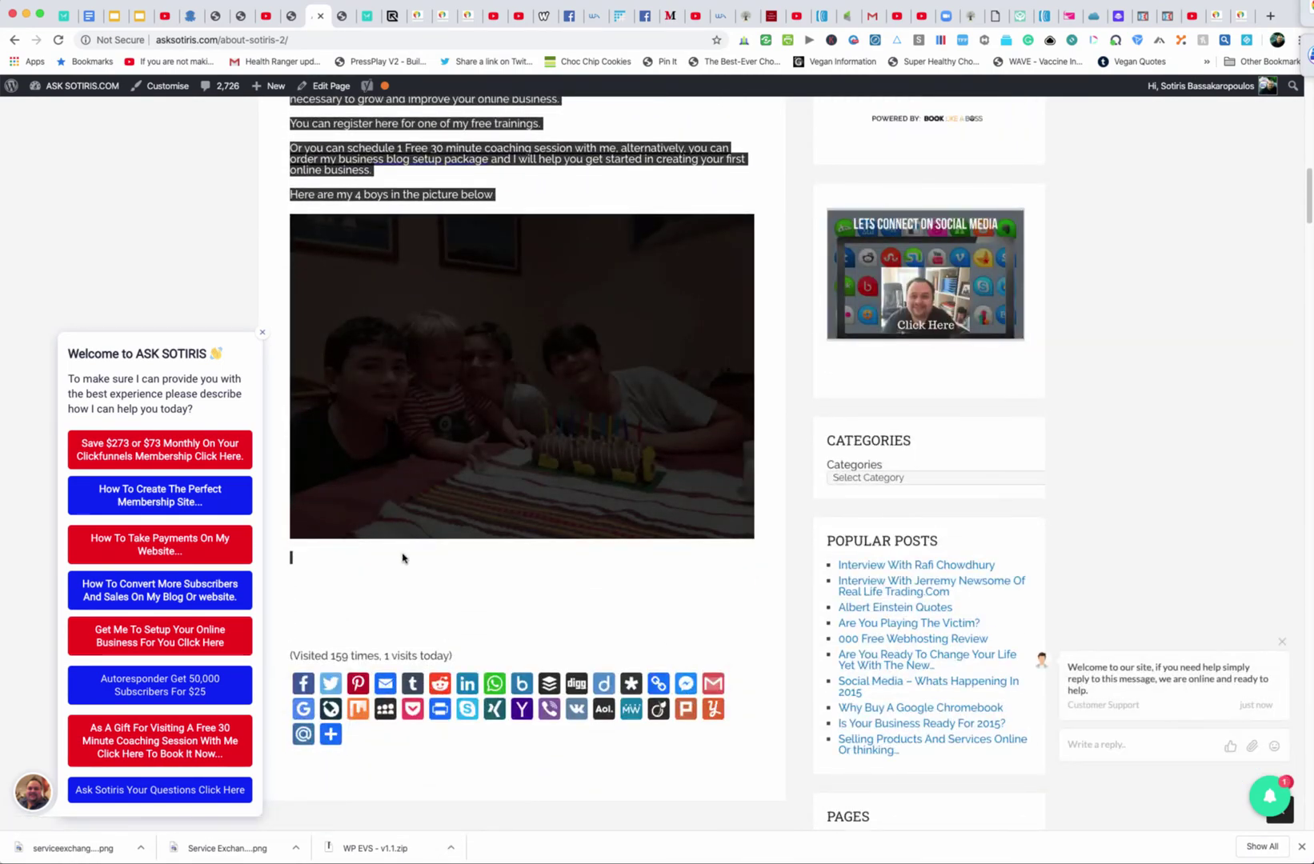
right_click(402, 558)
left_click(420, 580)
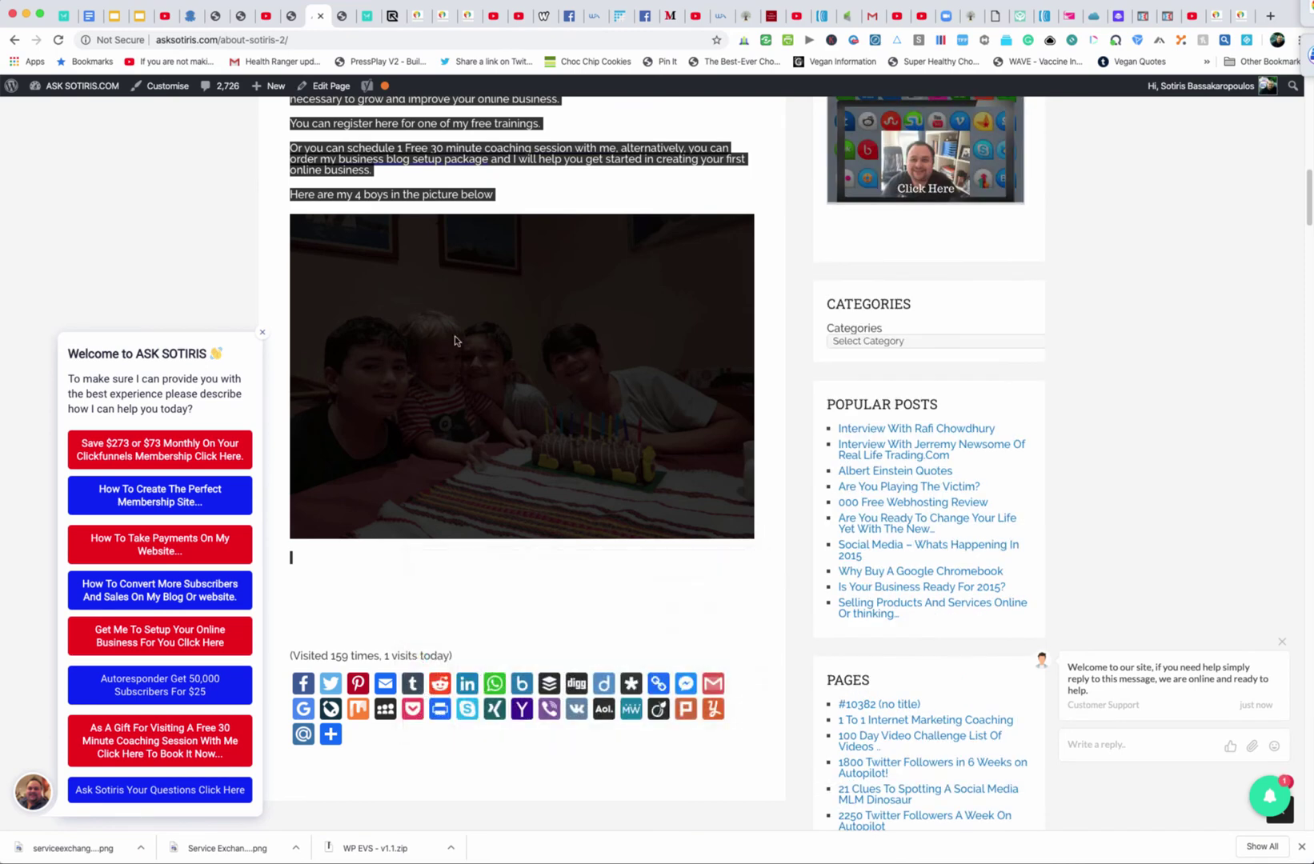
left_click(444, 16)
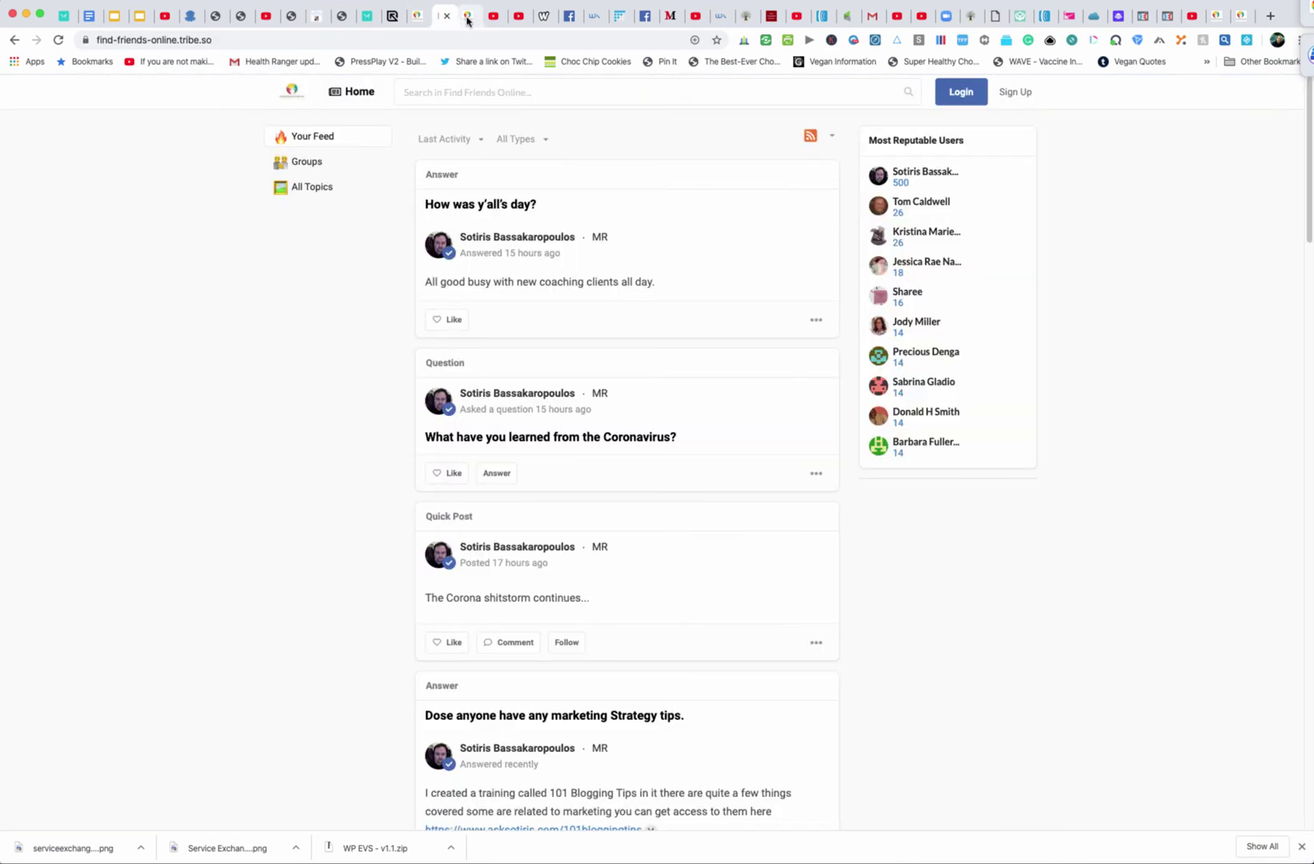
Paste the copied About bio into the Edit Profile 'About you' box and save
left_click(468, 16)
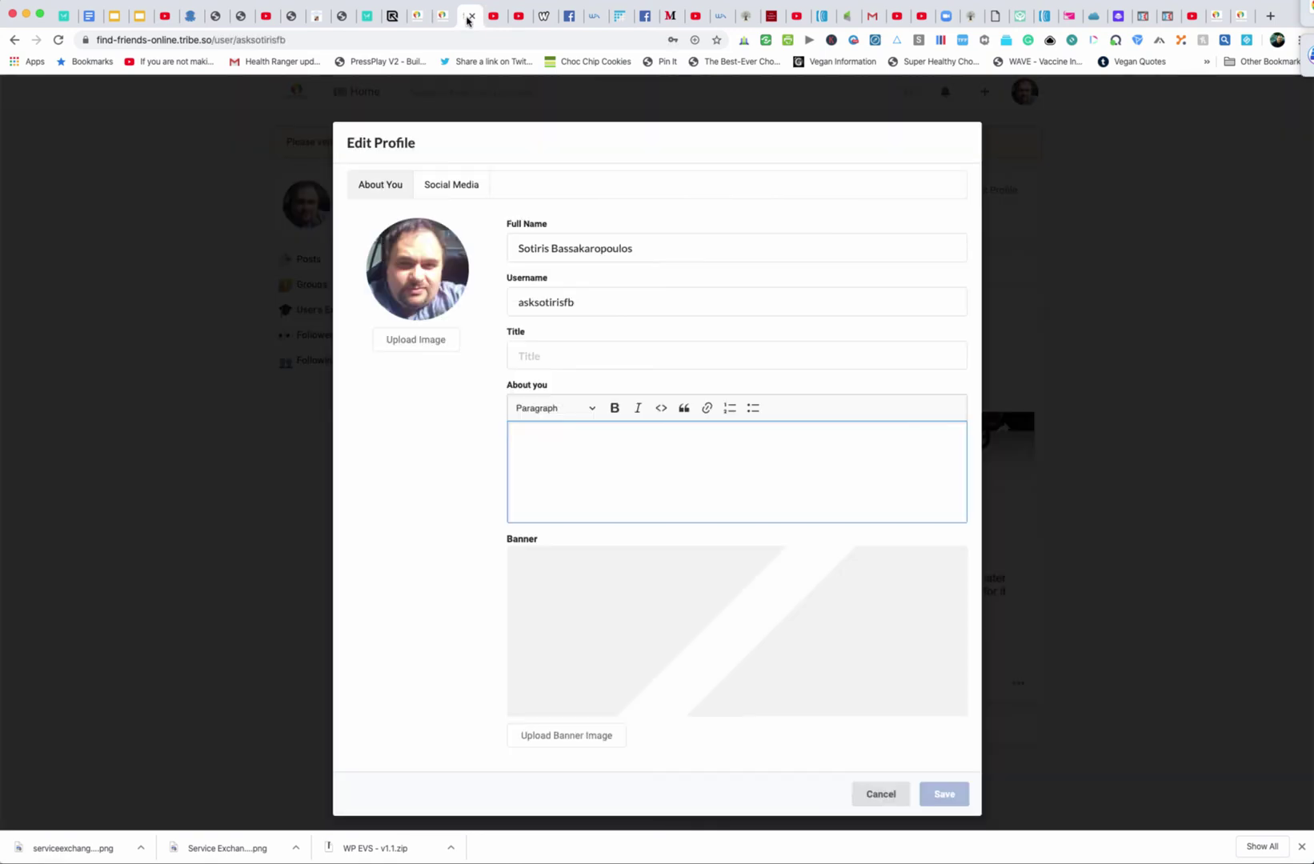
right_click(531, 435)
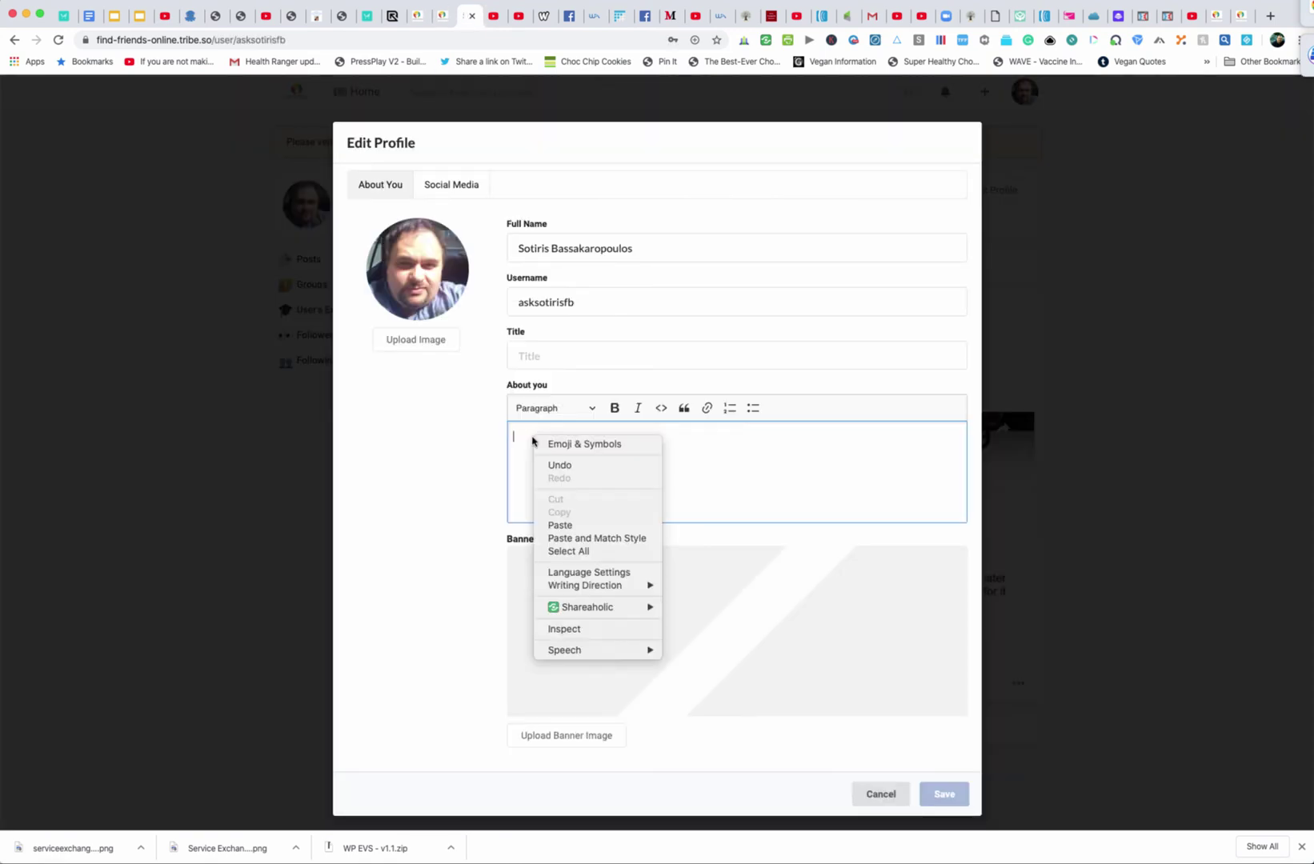
left_click(572, 522)
scroll(672, 552, "down", 15)
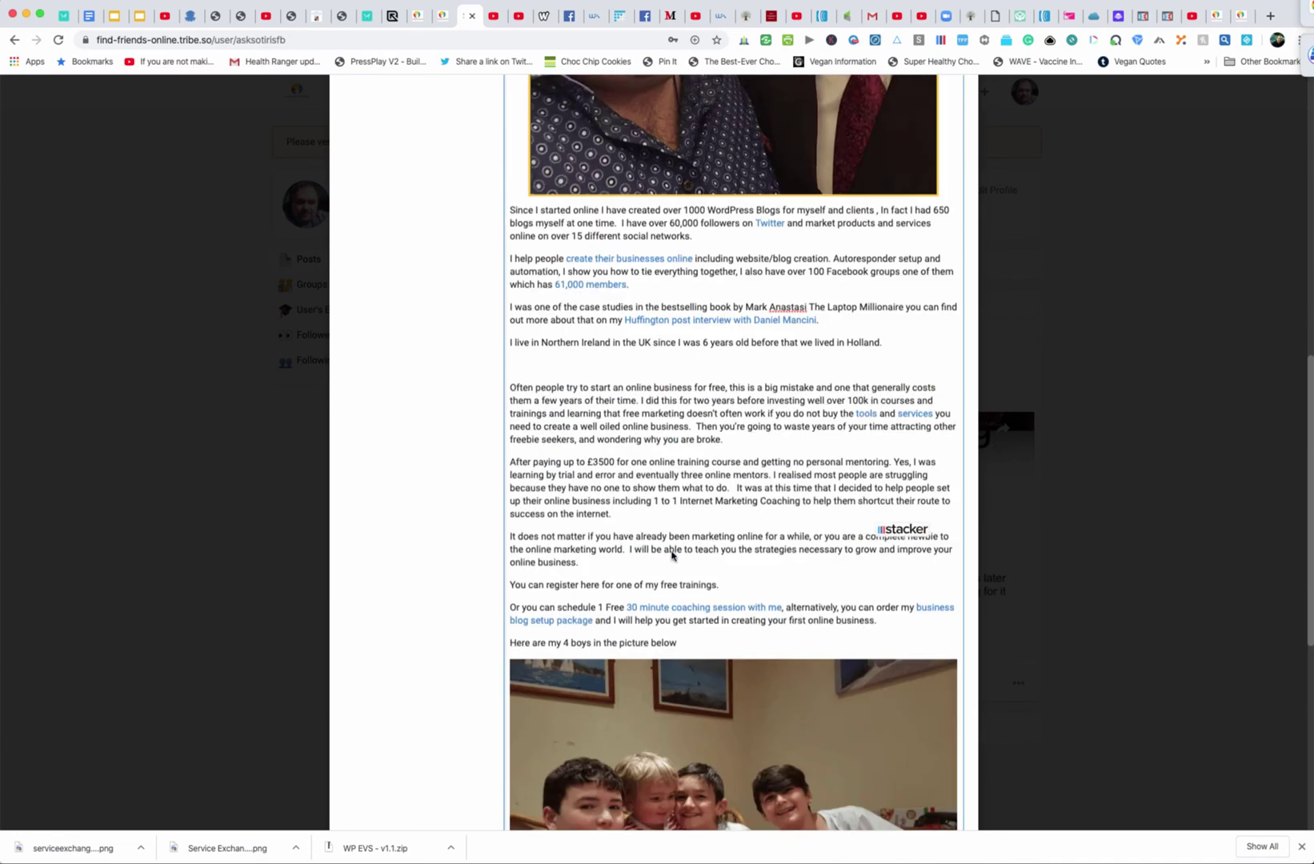
scroll(672, 557, "down", 2)
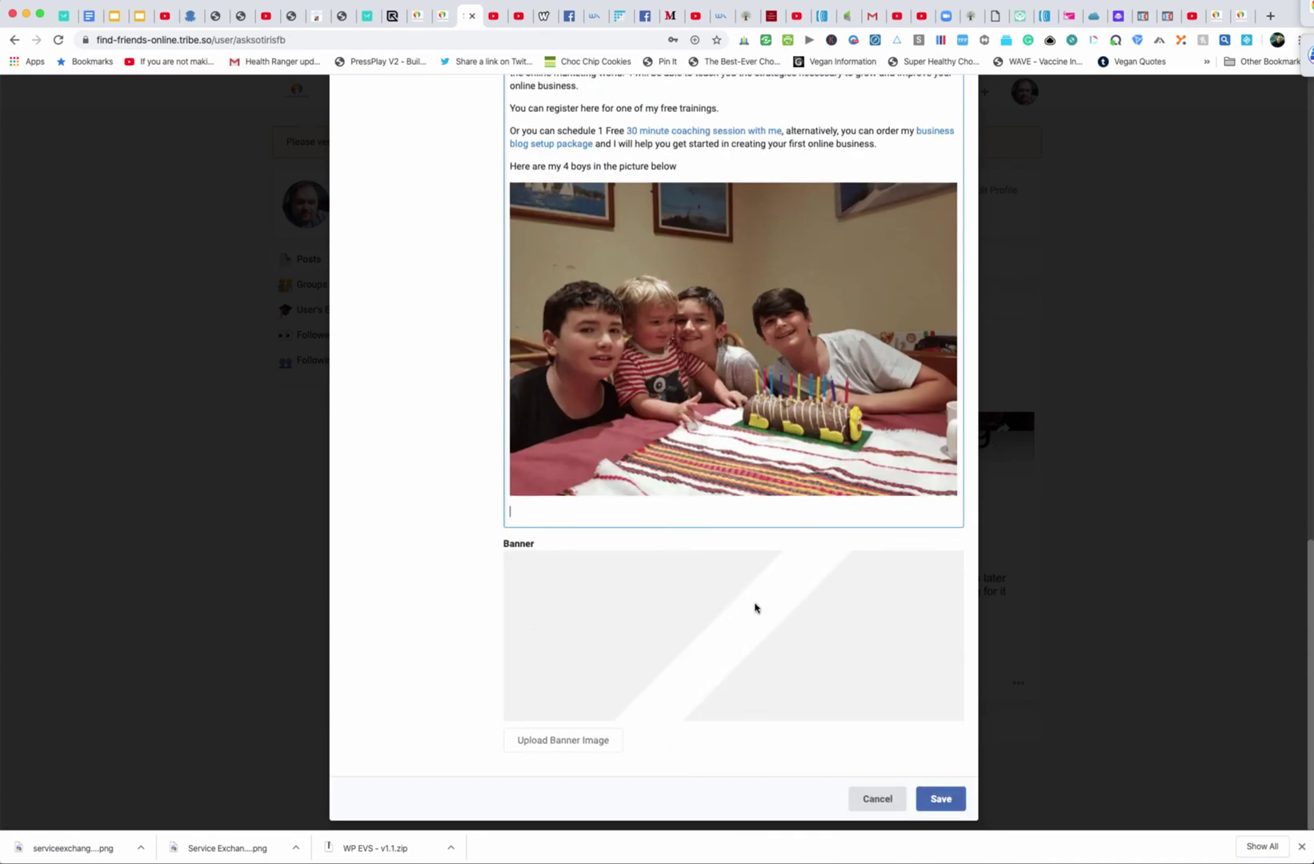
left_click(941, 798)
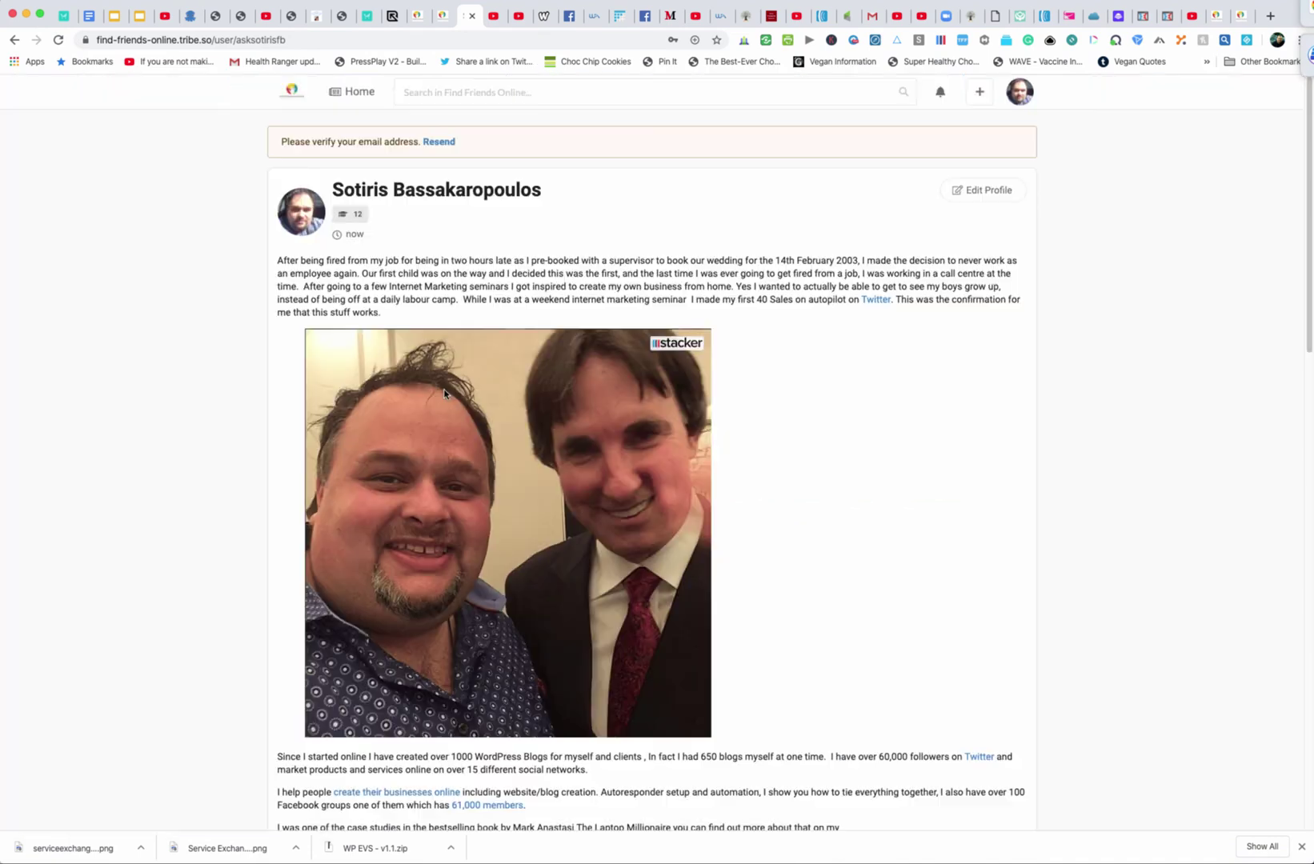
scroll(947, 517, "down", 15)
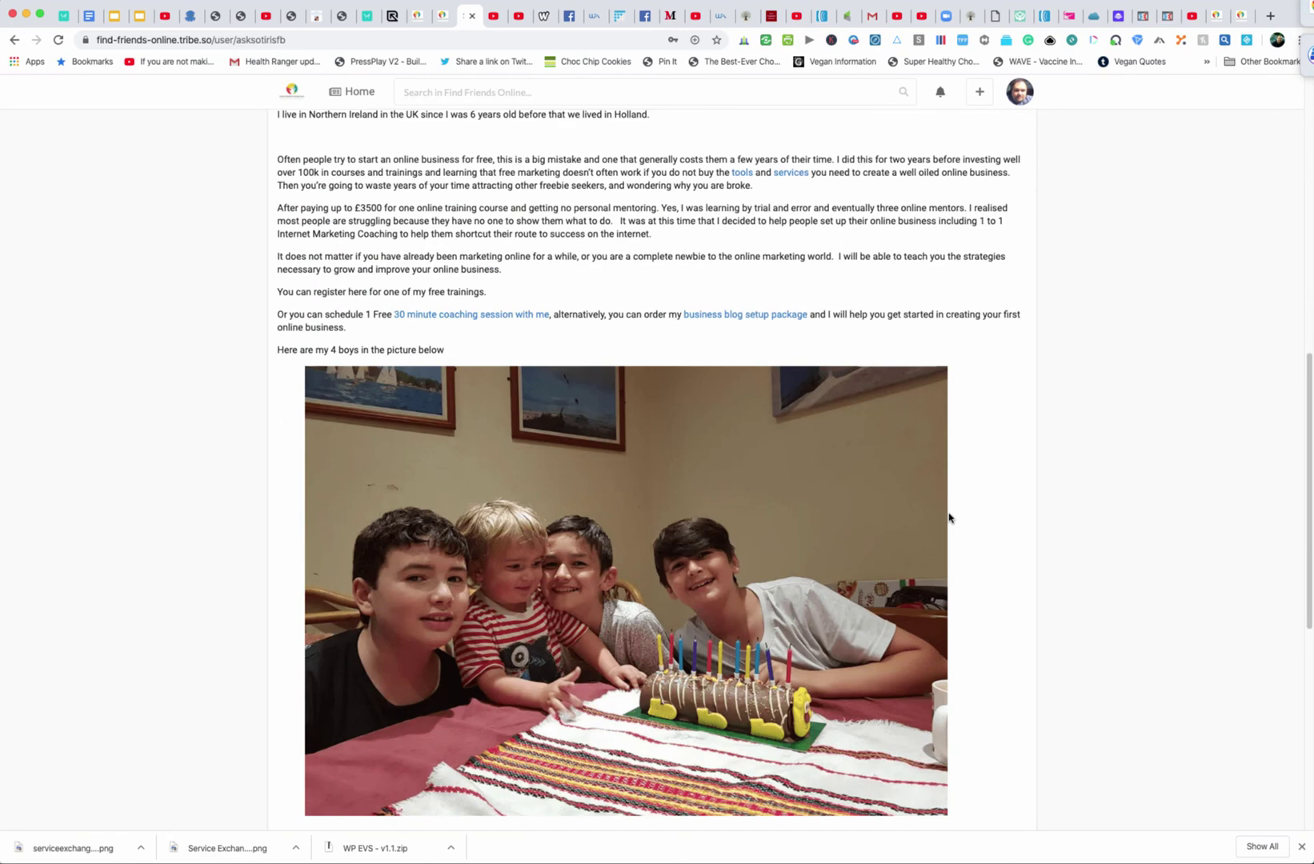
scroll(949, 518, "up", 15)
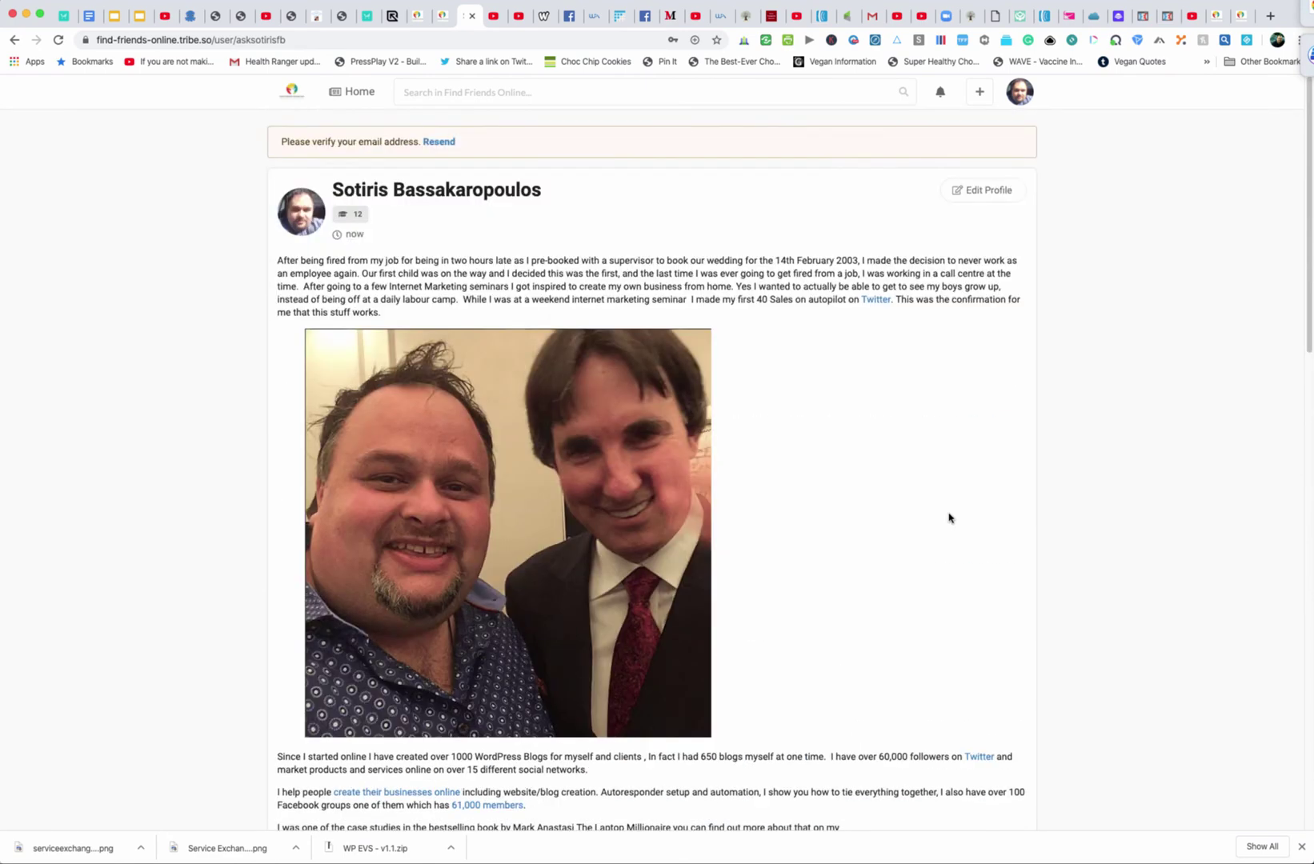
Return to the Find Friends Online home feed via the site logo
left_click(291, 92)
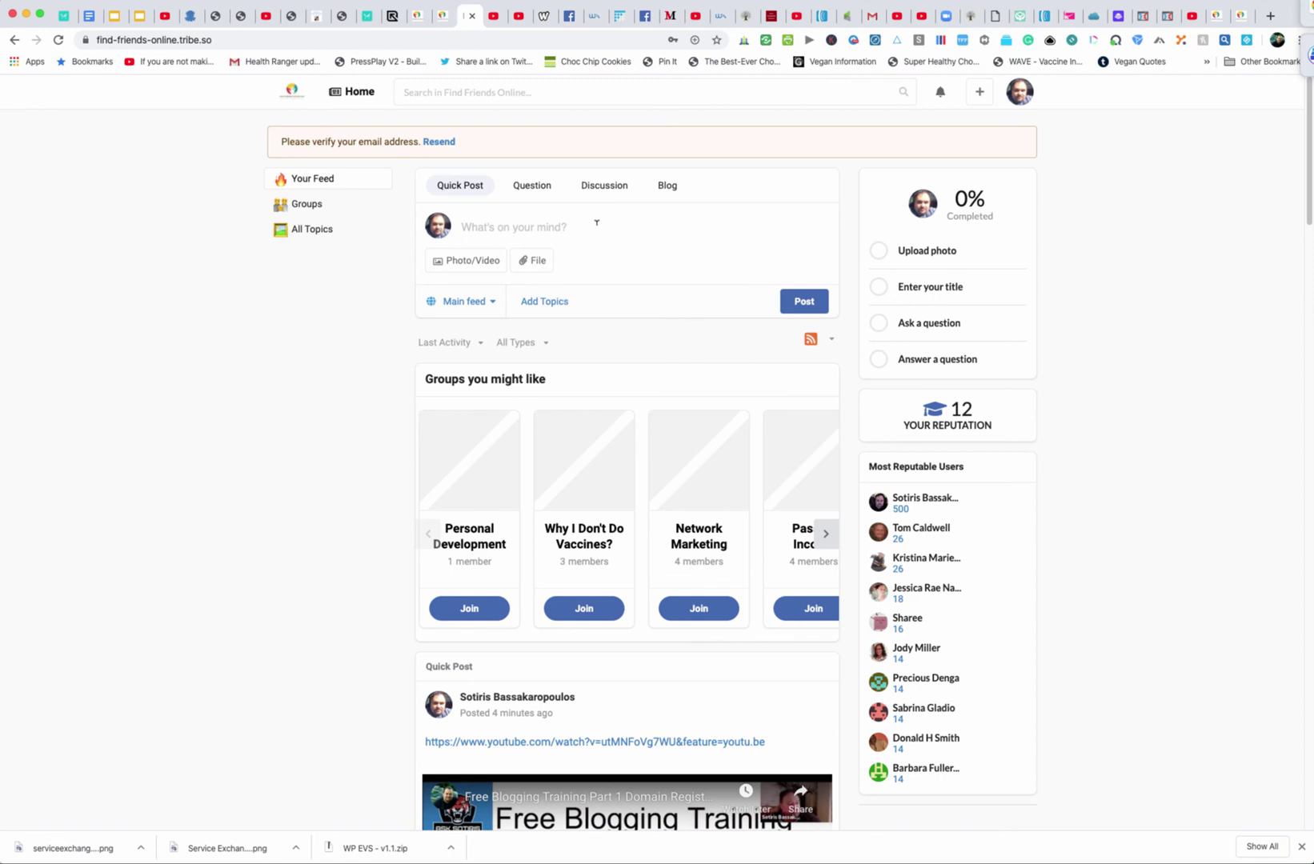
scroll(580, 220, "down", 1)
scroll(570, 218, "up", 1)
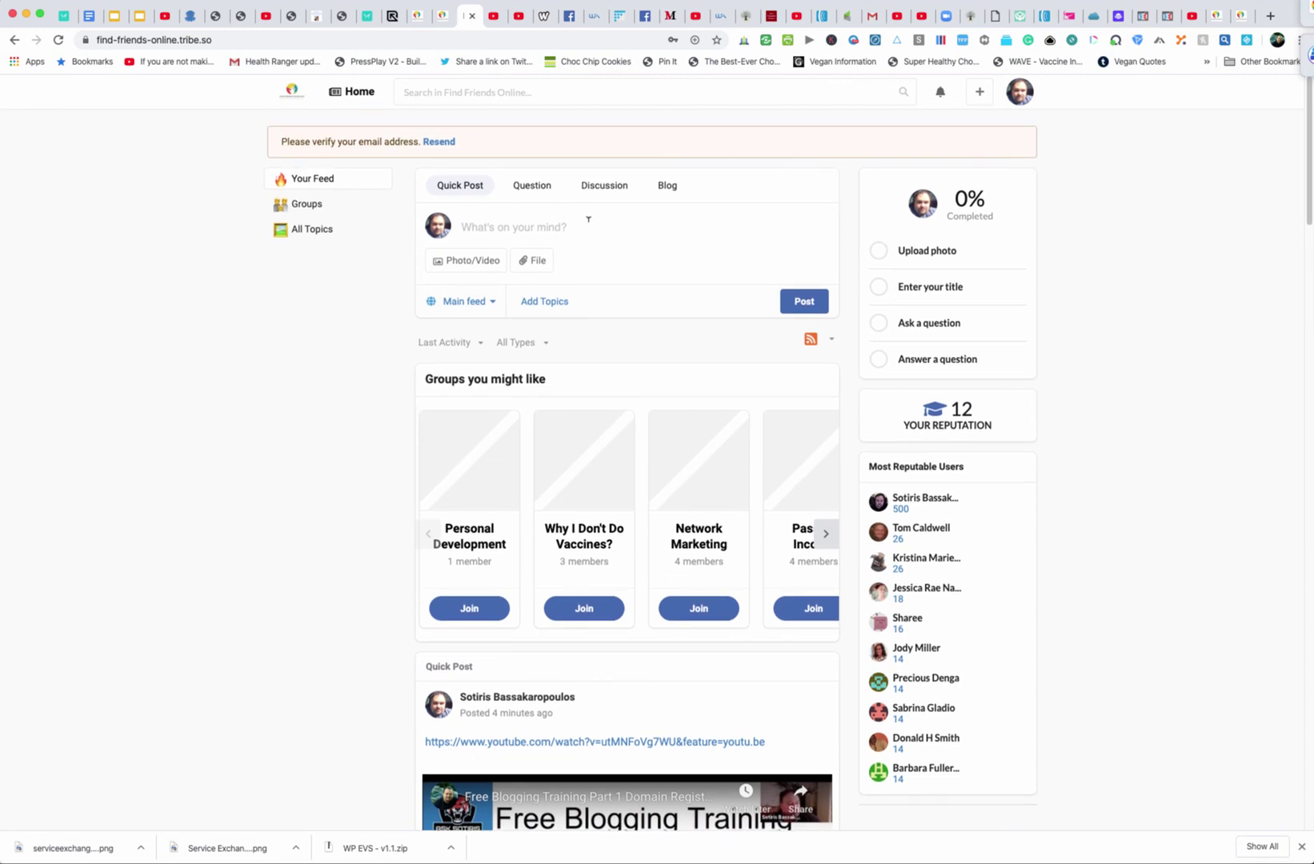